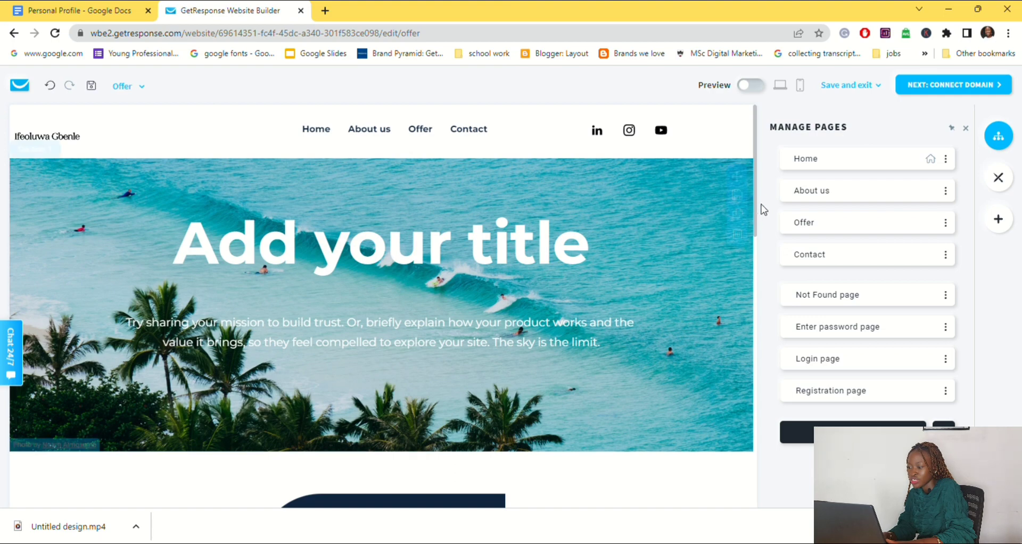
# Step: Look over the Offer page and hide it from the site's navigation
pyautogui.moveTo(760, 211); pyautogui.dragTo(762, 377)
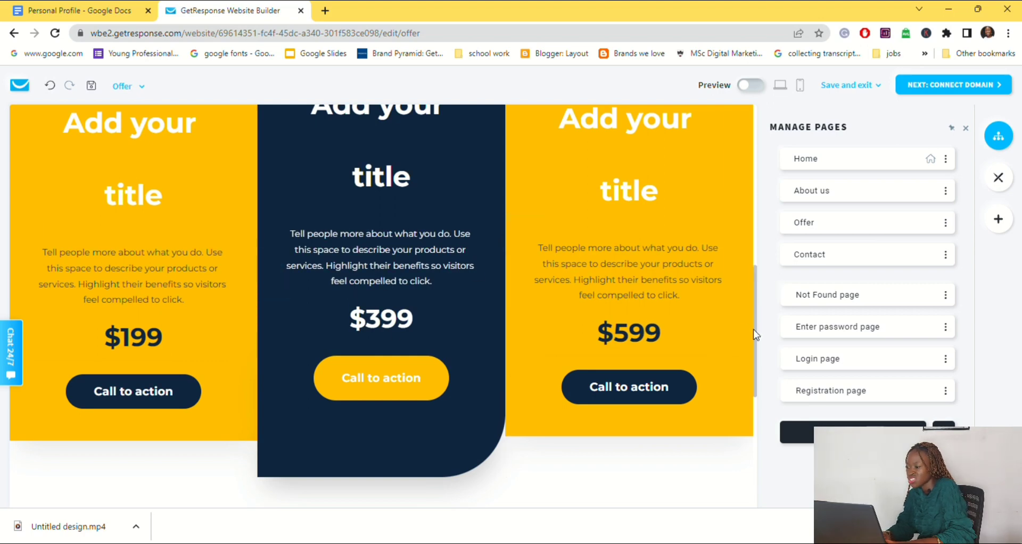
pyautogui.moveTo(754, 330); pyautogui.dragTo(754, 171)
pyautogui.click(946, 223)
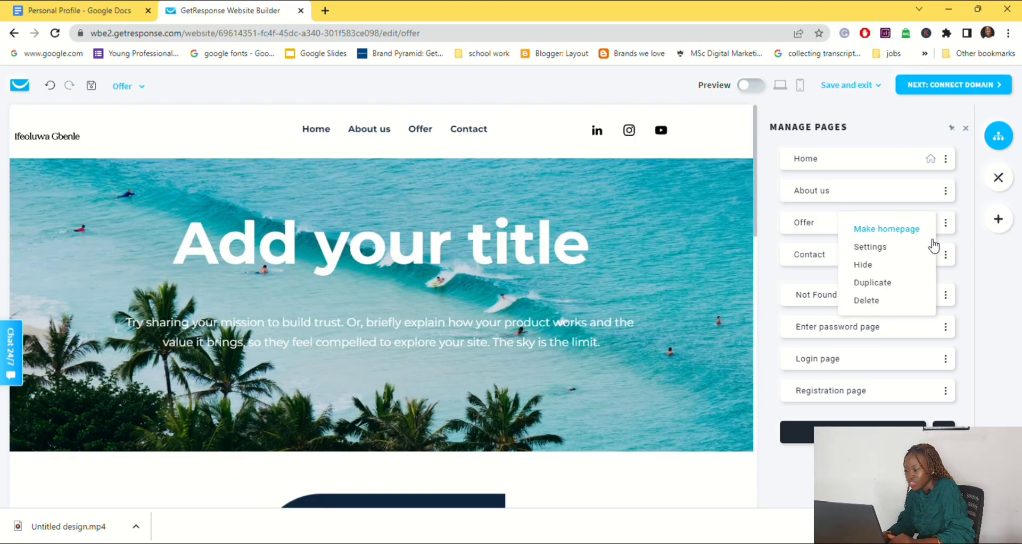
pyautogui.click(889, 268)
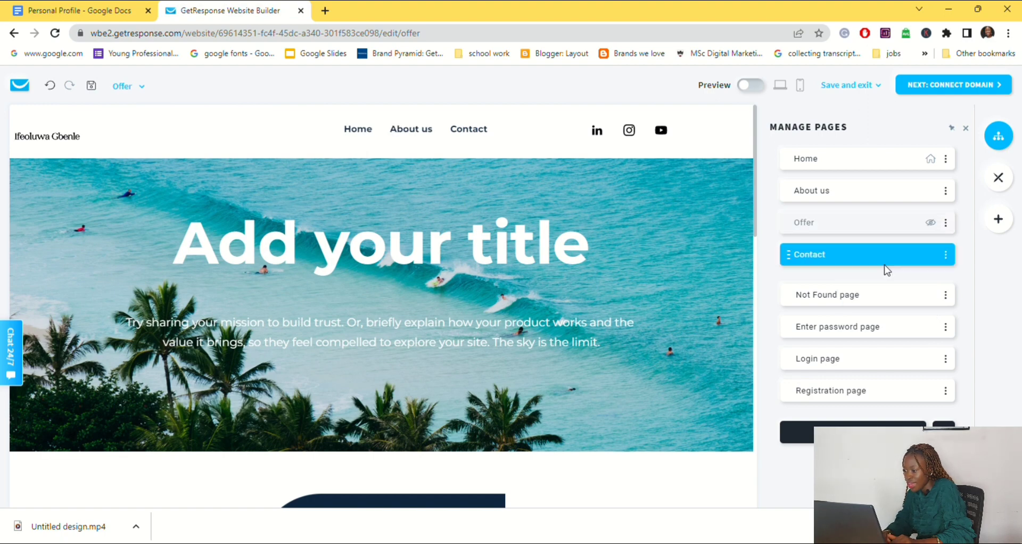
# Step: On the Contact page, replace the banner's background image with the uploaded laptop desk screenshot and delete the "Contact us" heading
pyautogui.click(911, 261)
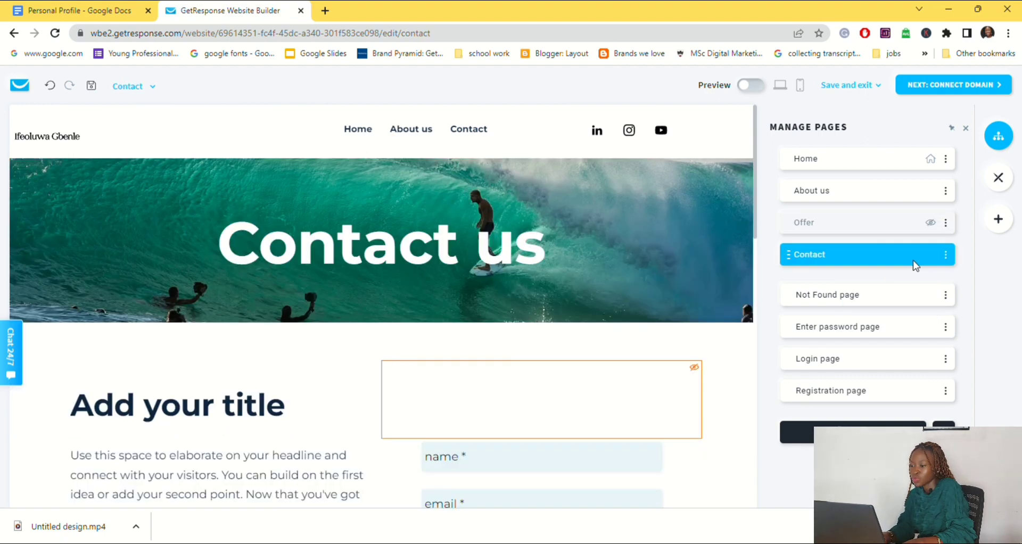
pyautogui.click(685, 170)
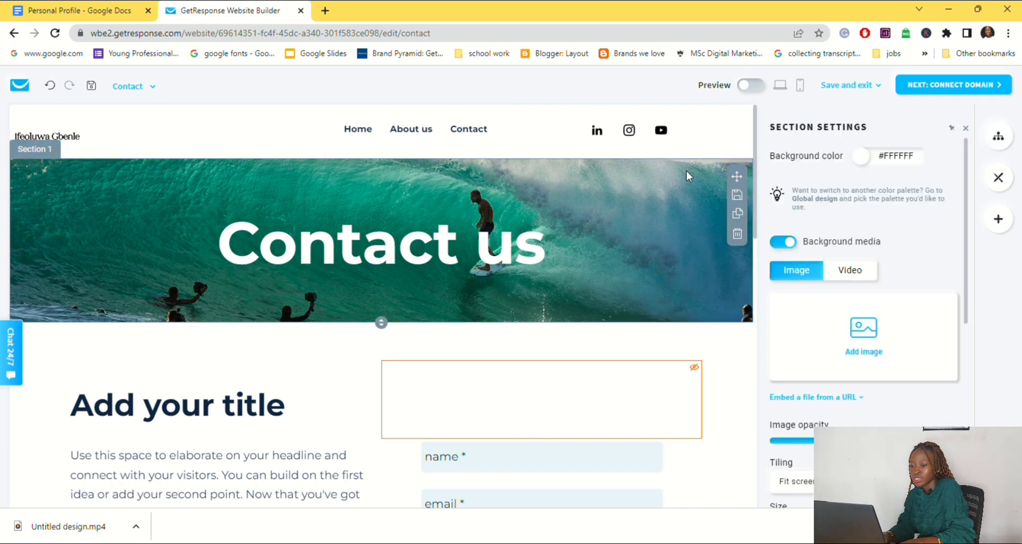
pyautogui.moveTo(850, 348)
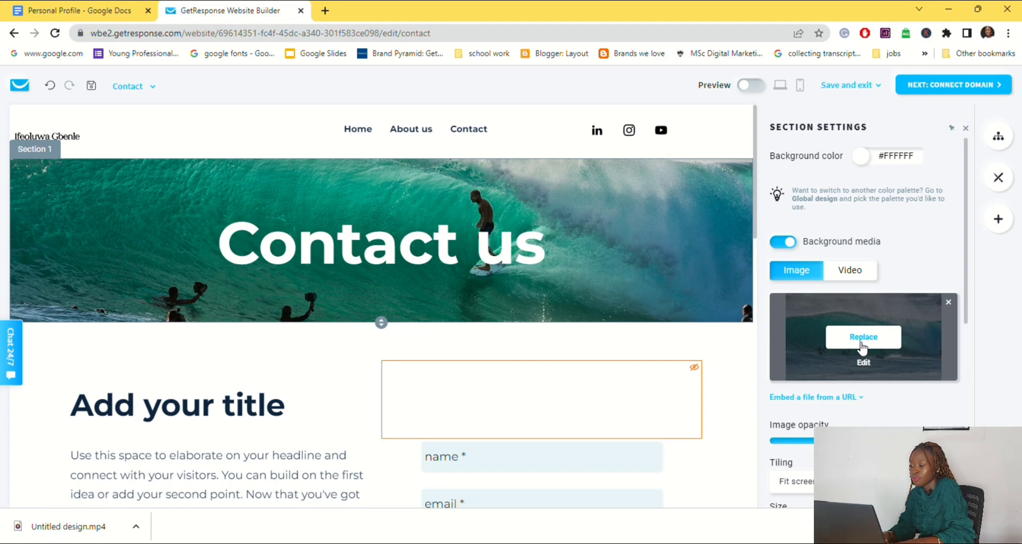
pyautogui.click(863, 338)
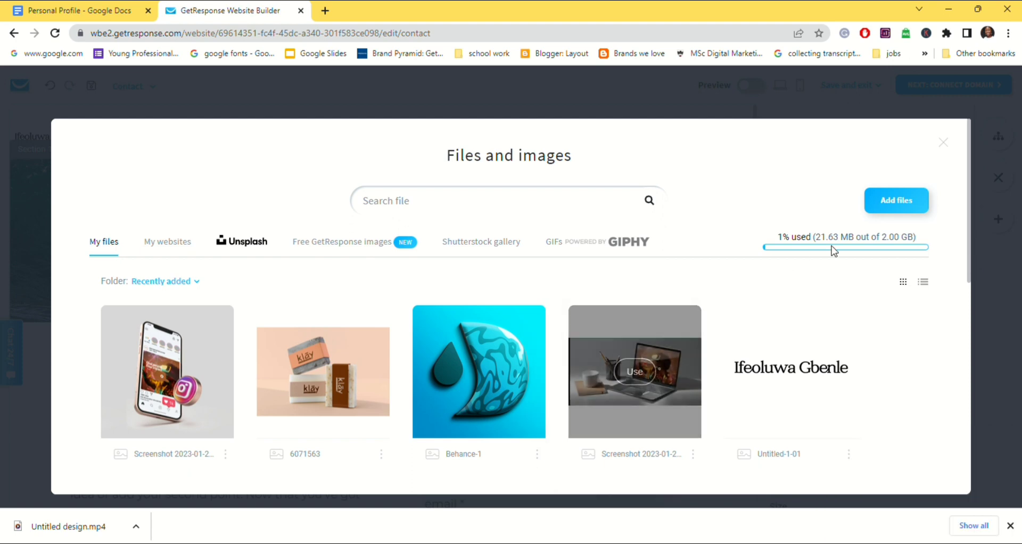
pyautogui.moveTo(663, 386)
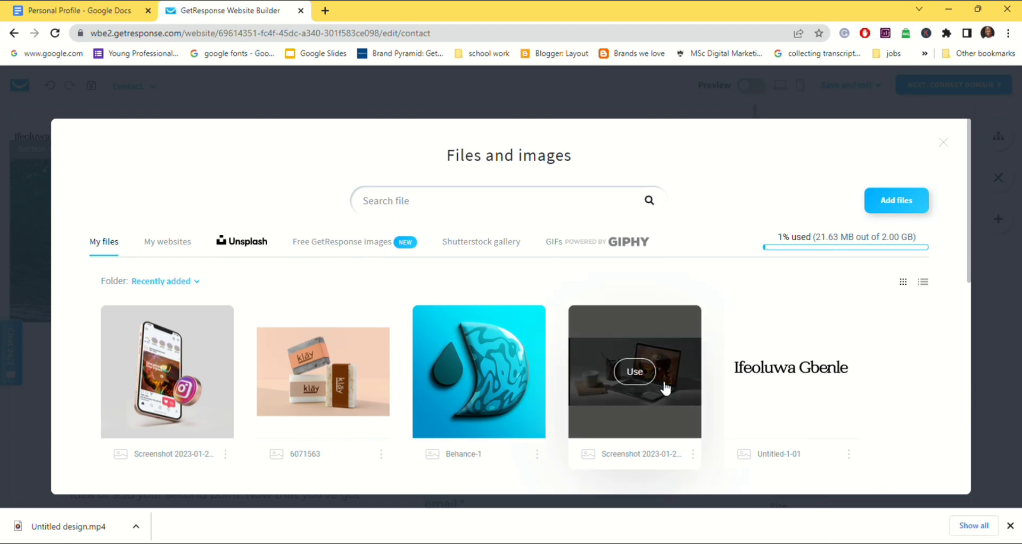
pyautogui.click(635, 373)
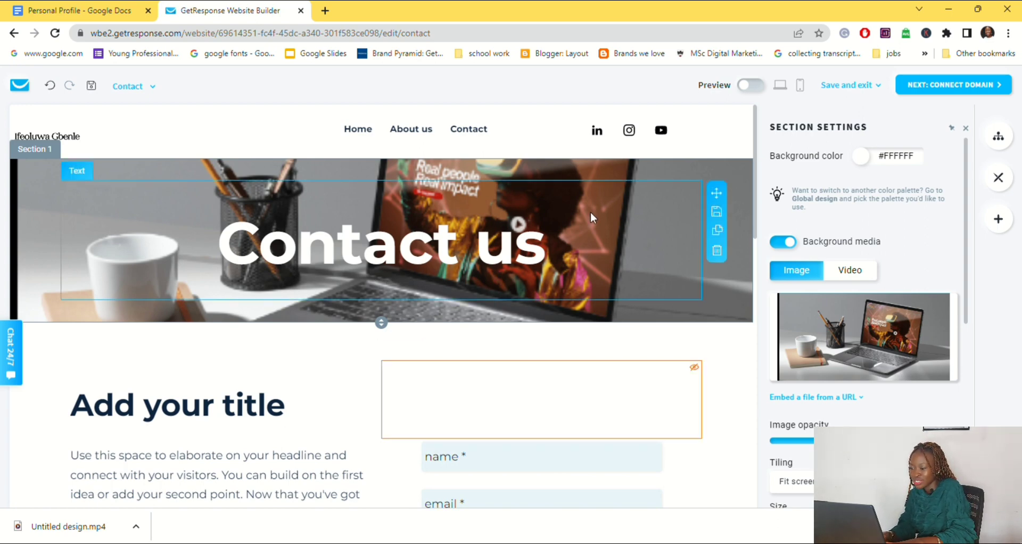
pyautogui.click(717, 250)
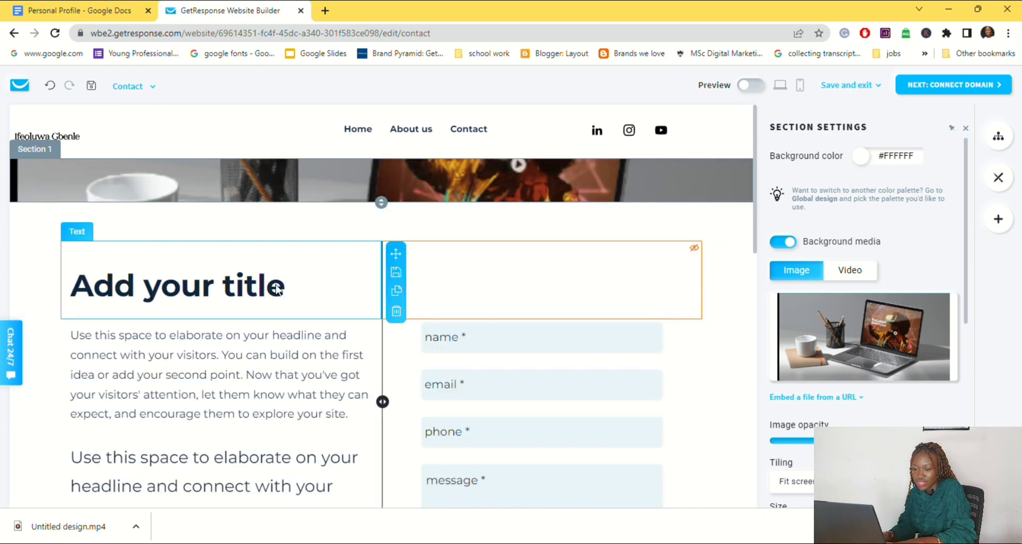
# Step: Replace the title beside the contact form with "Lets Have a Chat"
pyautogui.moveTo(309, 291); pyautogui.dragTo(86, 292)
pyautogui.write('Lets ')
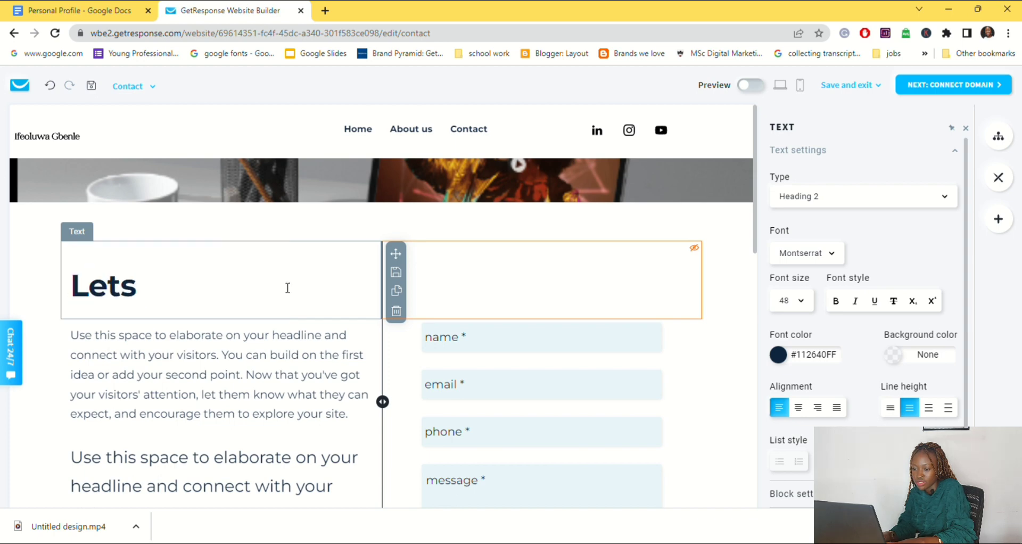
pyautogui.write('Ha')
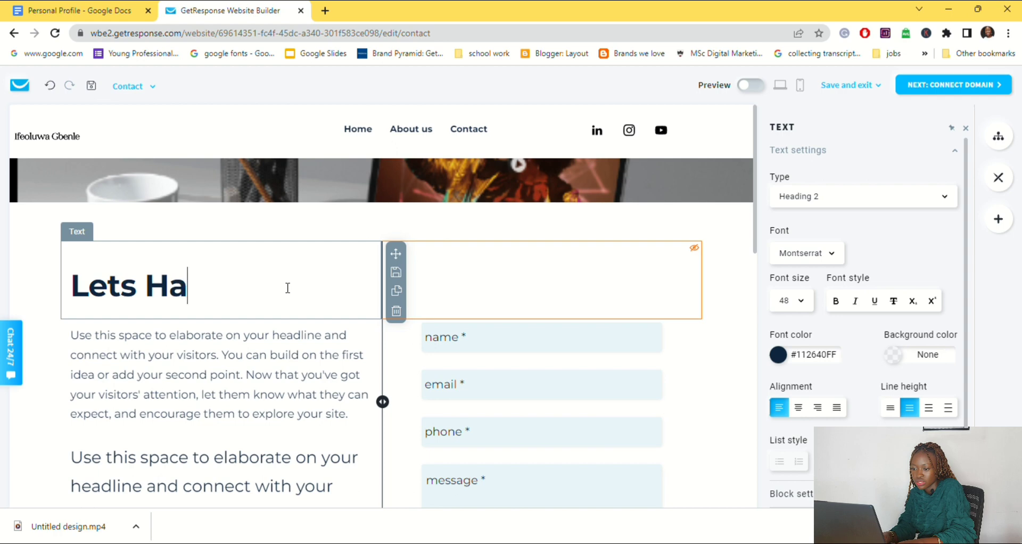
pyautogui.write('ve a C')
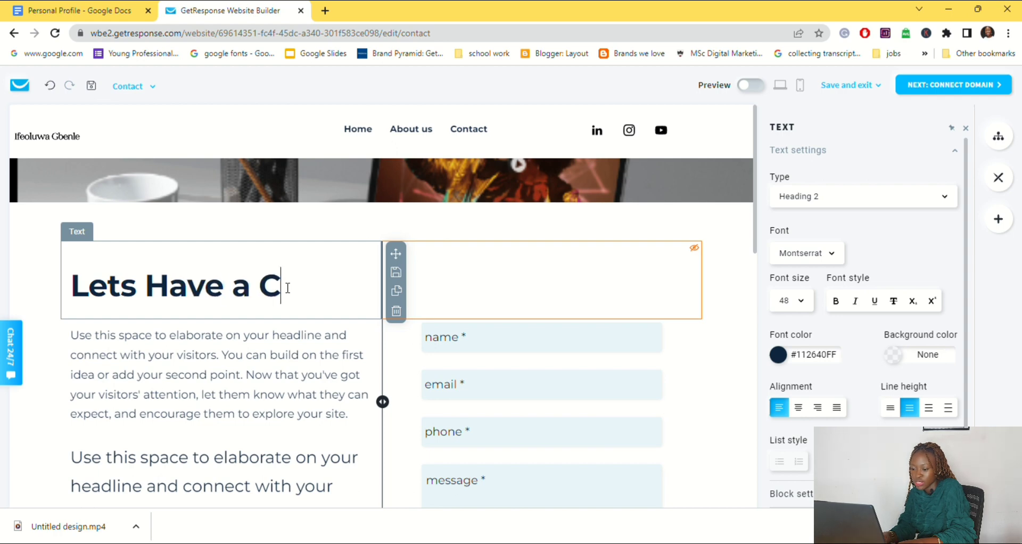
pyautogui.write('hat')
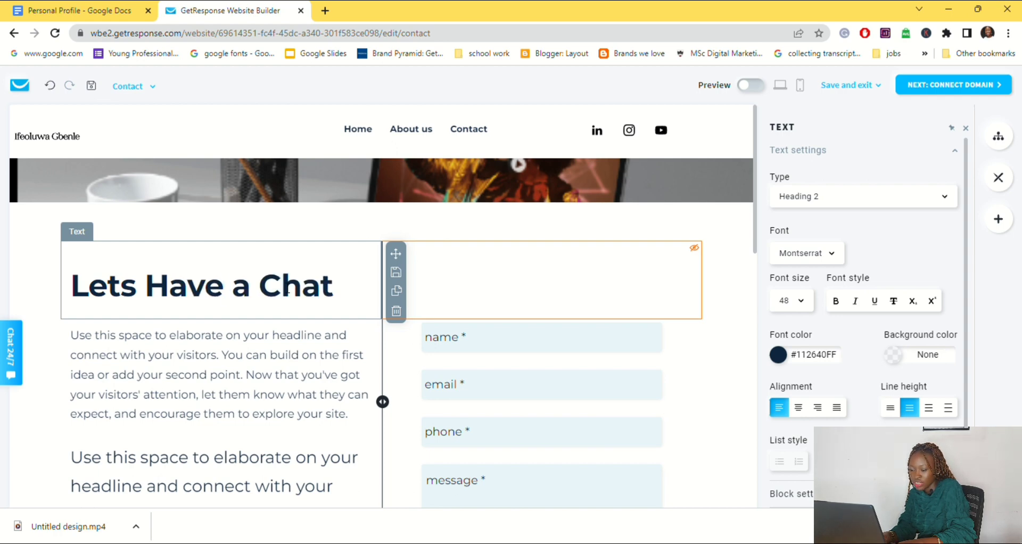
# Step: Copy the Contact us paragraph from the Personal Profile Google Doc and paste it over the placeholder paragraph under "Lets Have a Chat"
pyautogui.click(111, 13)
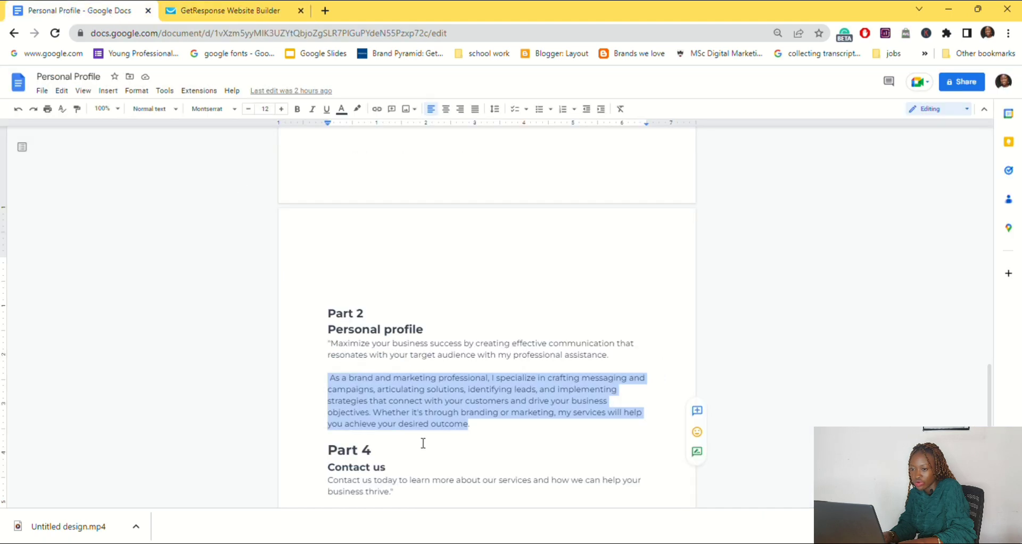
pyautogui.moveTo(330, 481); pyautogui.dragTo(393, 506)
pyautogui.hotkey('ctrl', 'c')
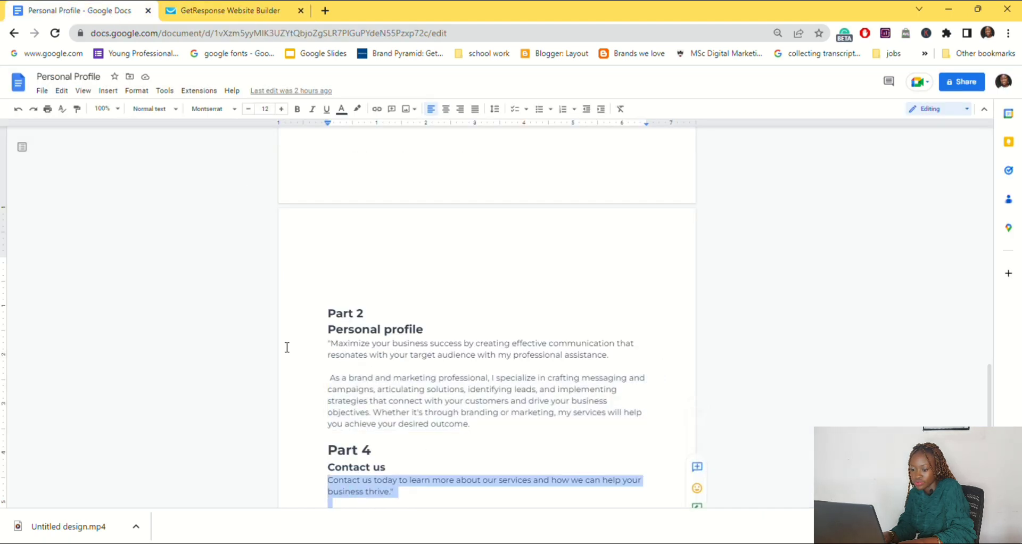
pyautogui.click(242, 8)
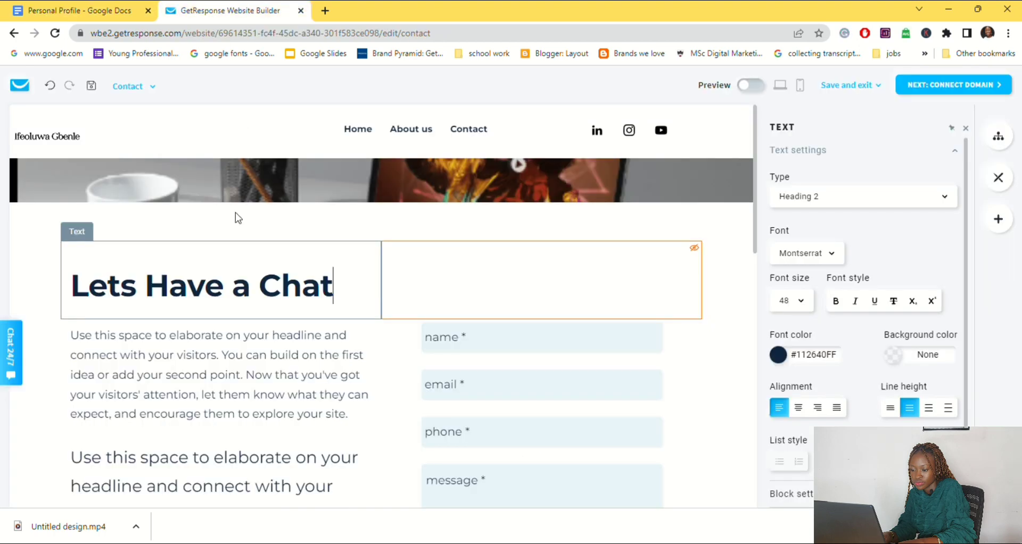
pyautogui.doubleClick(175, 418)
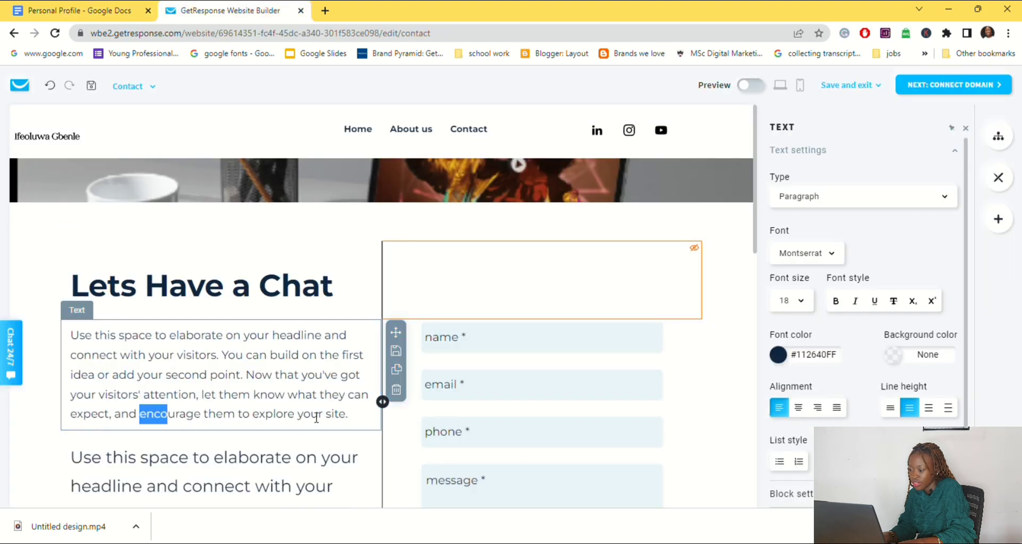
pyautogui.moveTo(350, 416); pyautogui.dragTo(56, 330)
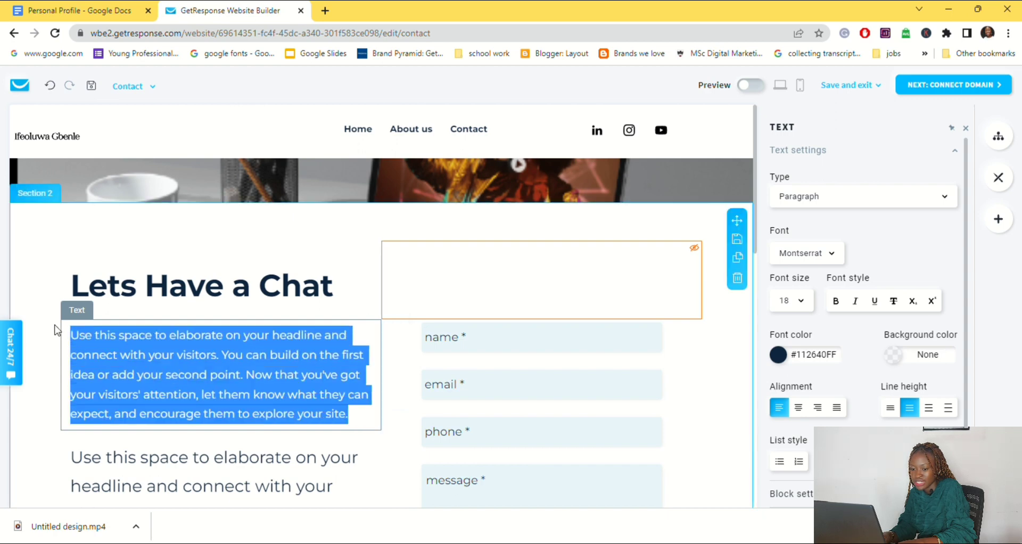
pyautogui.hotkey('ctrl', 'v')
# Step: Reword the pasted paragraph to "Contact me today to learn more about my services and how i can help your business thrive."
pyautogui.click(130, 339)
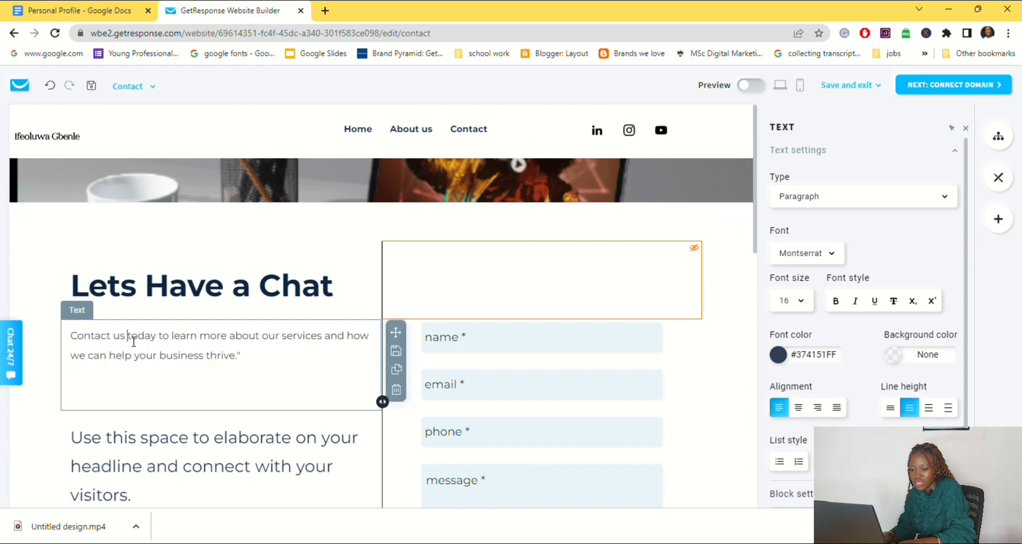
pyautogui.press('BackSpace')
pyautogui.press('BackSpace')
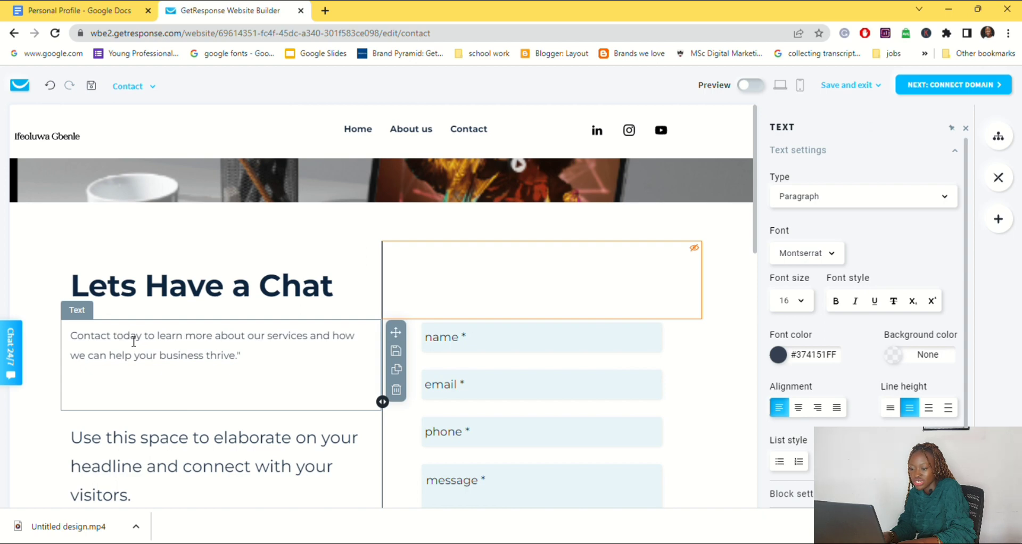
pyautogui.write('me')
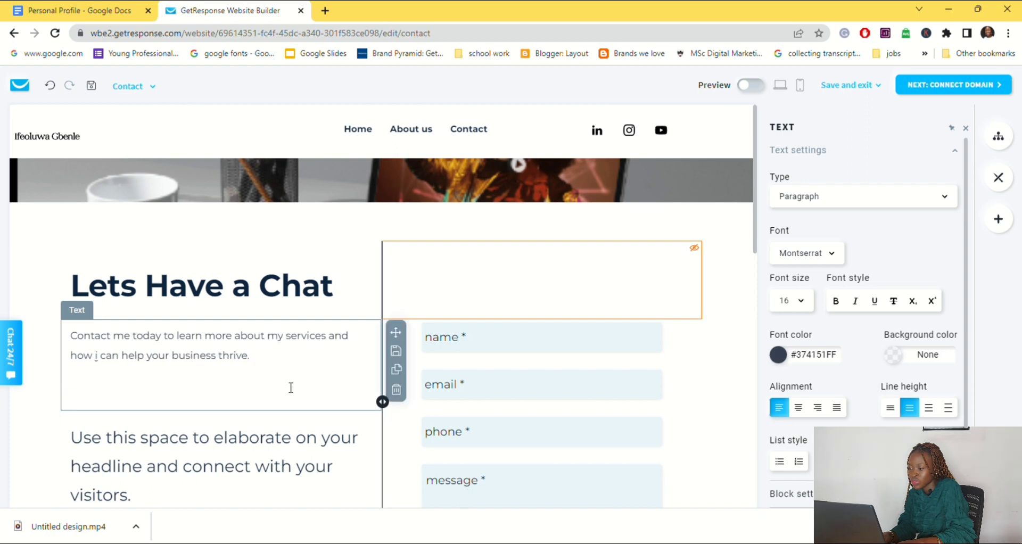
# Step: Set the font size of the whole contact paragraph to 20
pyautogui.moveTo(291, 388); pyautogui.dragTo(69, 336)
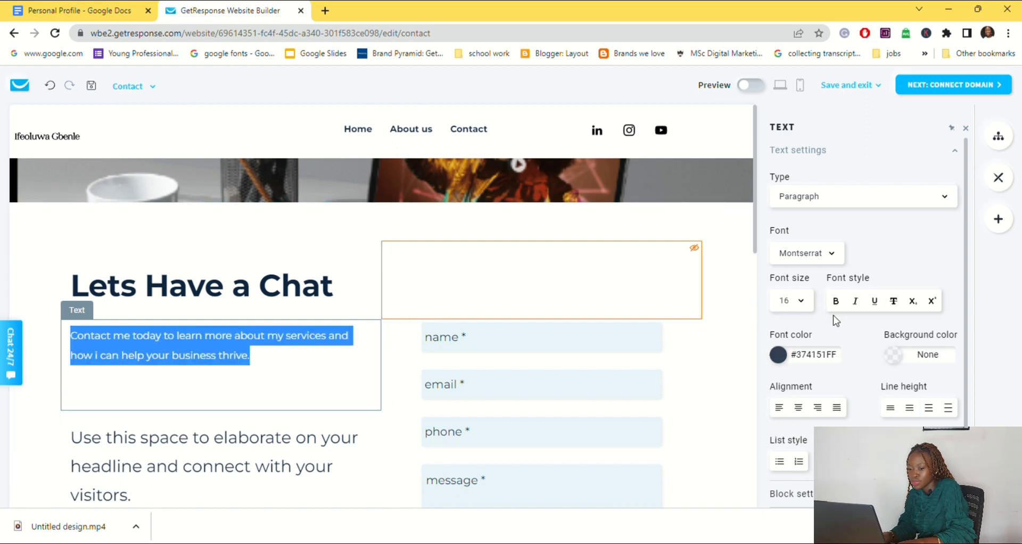
pyautogui.click(810, 302)
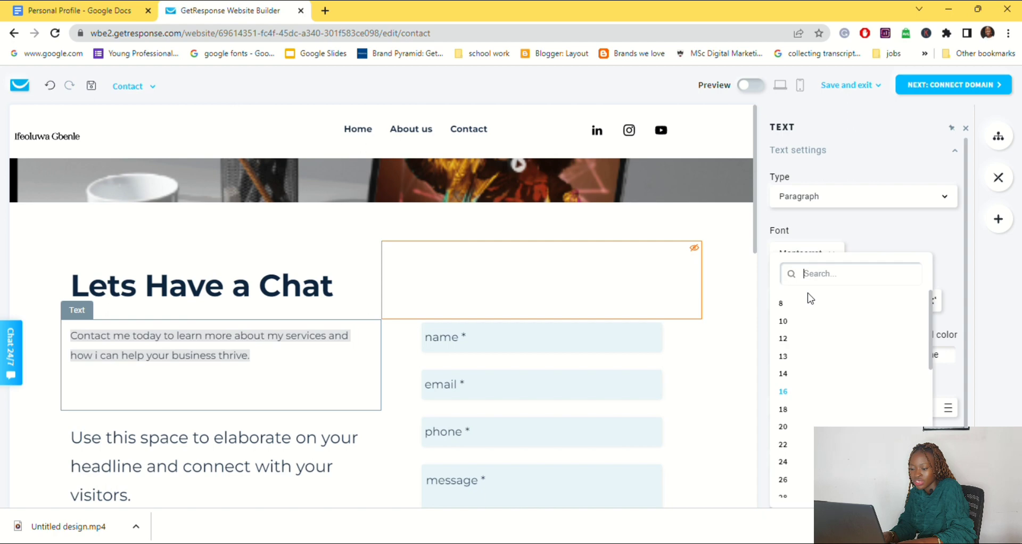
pyautogui.click(807, 426)
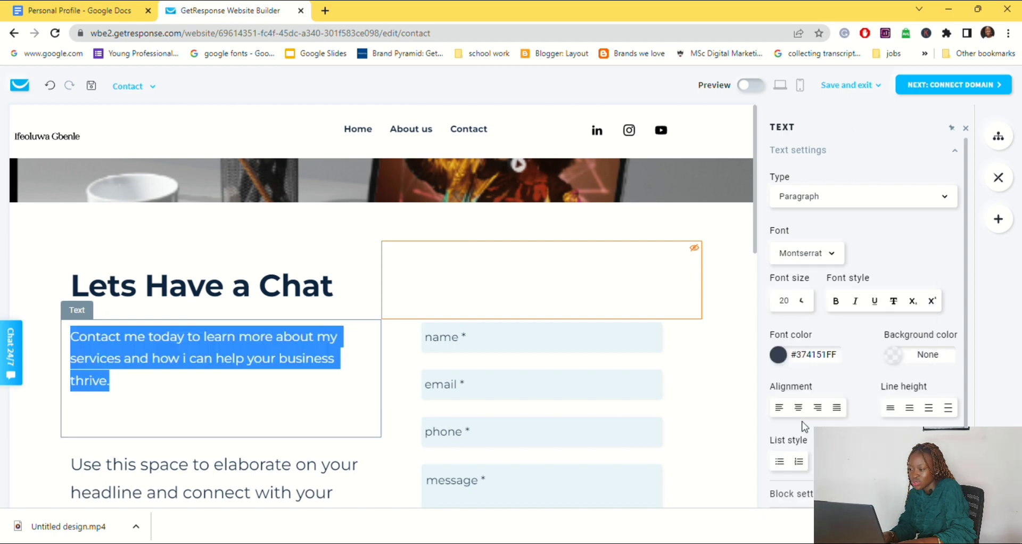
# Step: Delete the "Use this space to elaborate" placeholder text block below the contact paragraph
pyautogui.scroll(-2, 351, 497)
pyautogui.click(358, 391)
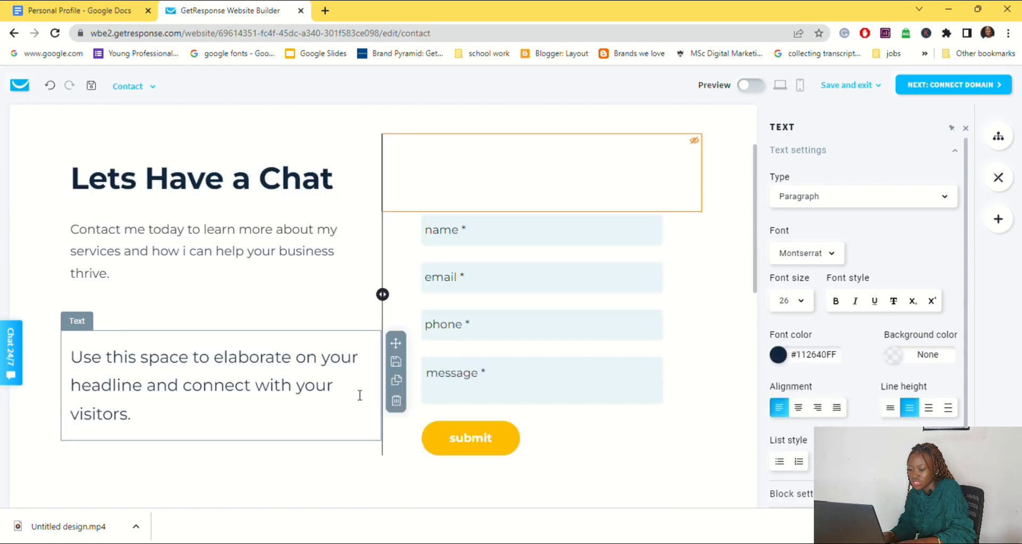
pyautogui.click(395, 402)
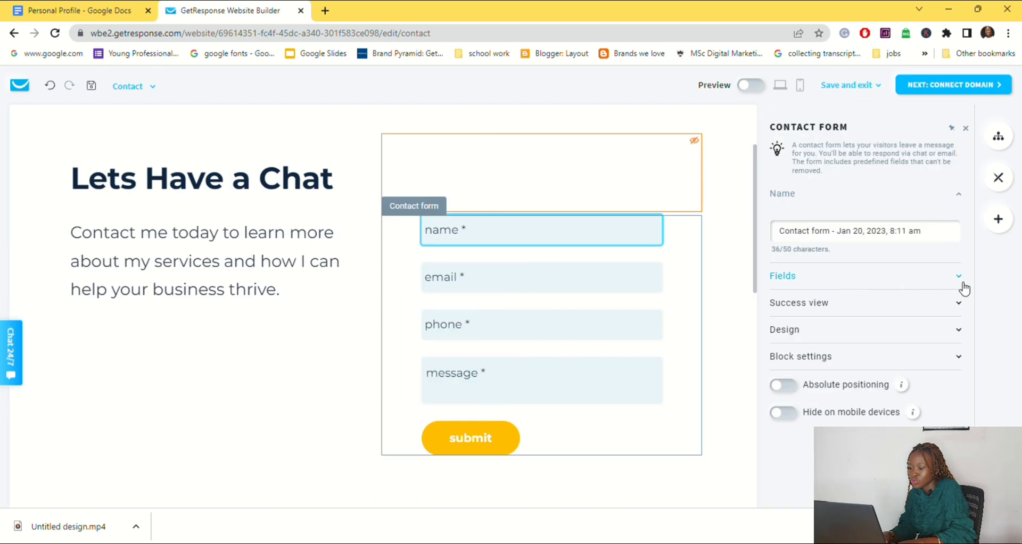
# Step: Examine the contact form's fields and its success view options, and close the form settings
pyautogui.click(959, 282)
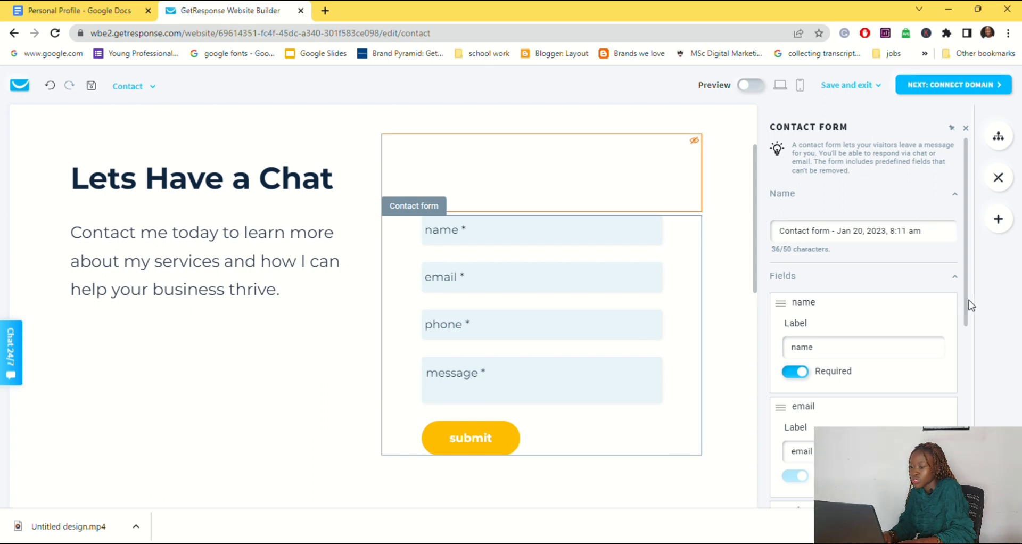
pyautogui.moveTo(967, 309); pyautogui.dragTo(971, 367)
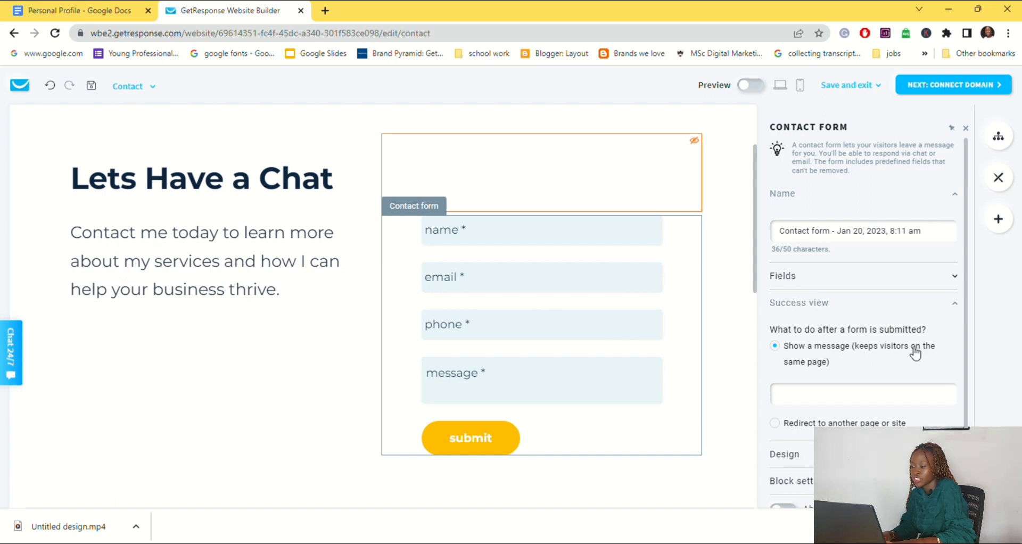
pyautogui.click(832, 400)
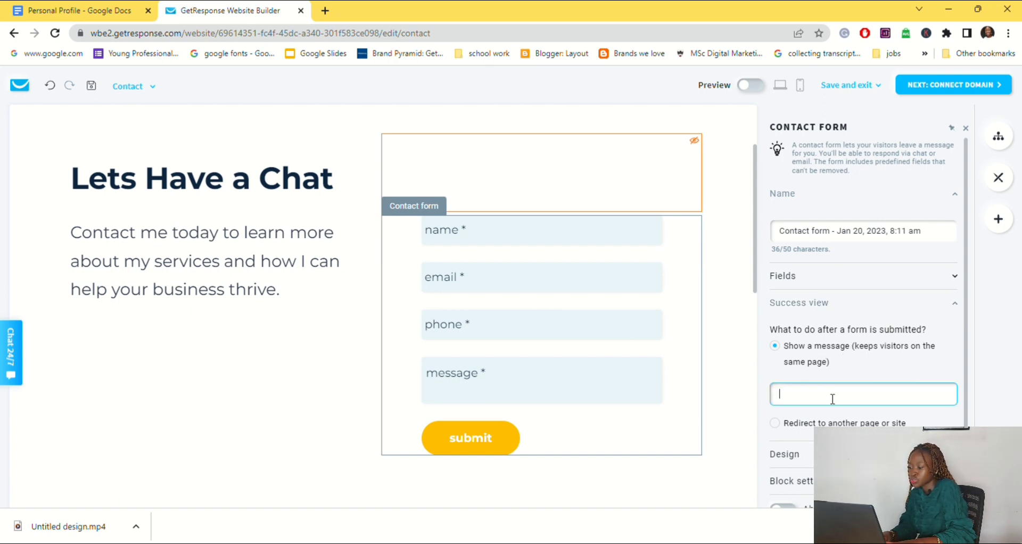
pyautogui.click(966, 128)
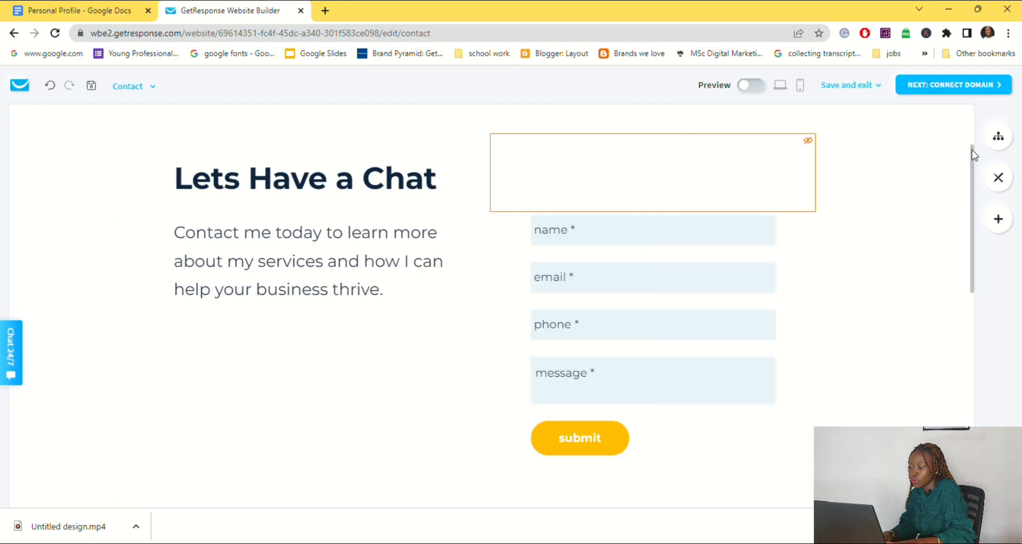
# Step: Delete the testimonials section below the contact form
pyautogui.scroll(-7, 977, 177)
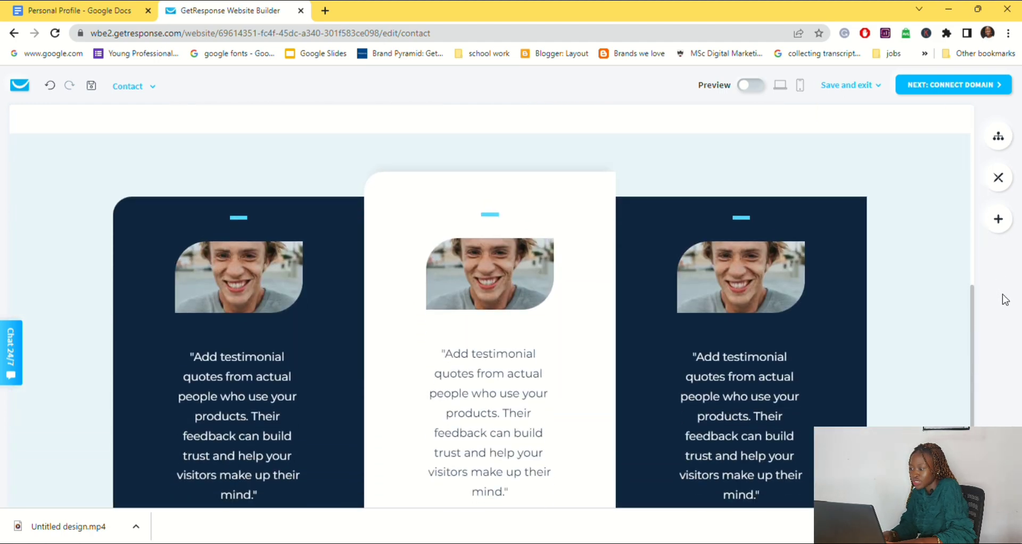
pyautogui.moveTo(961, 221)
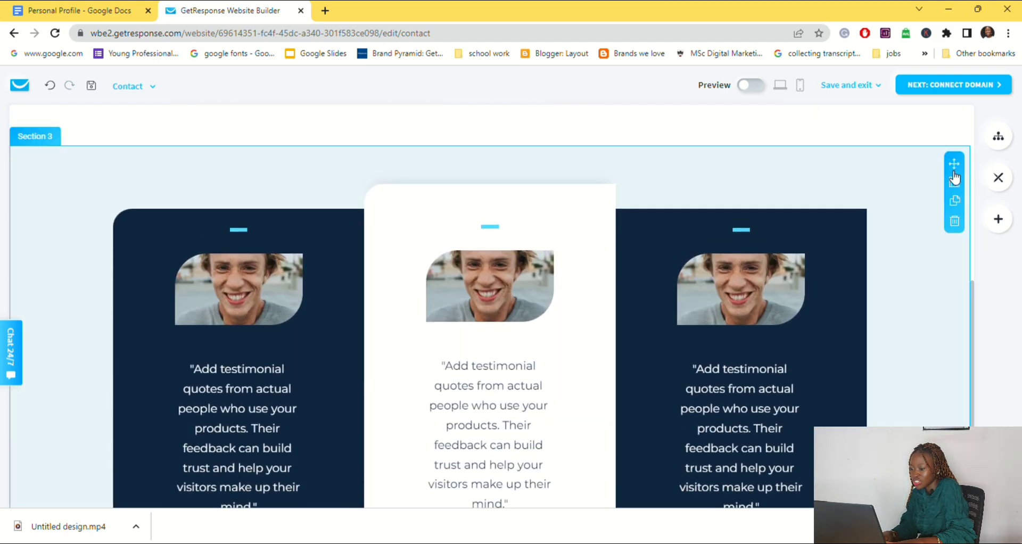
pyautogui.click(956, 222)
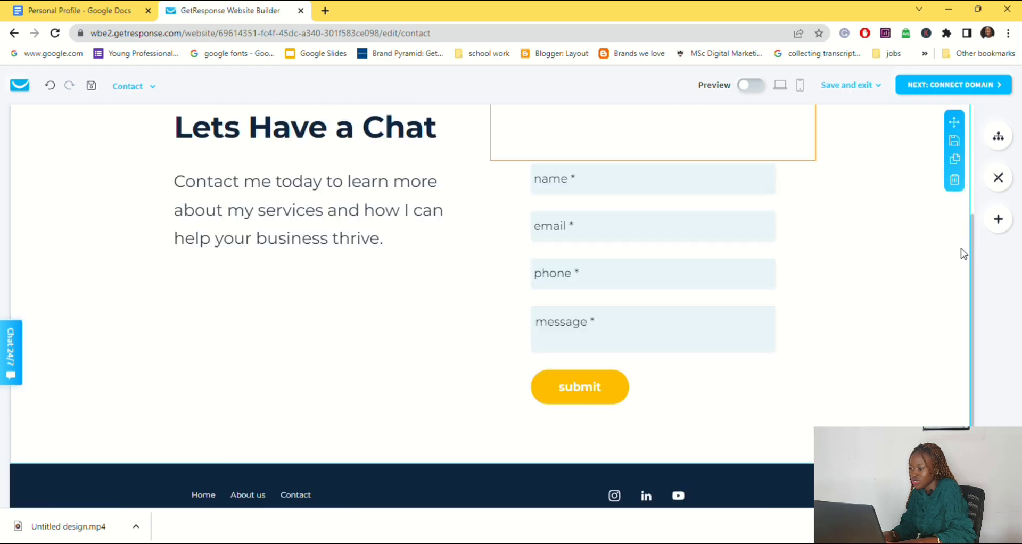
pyautogui.scroll(5, 974, 309)
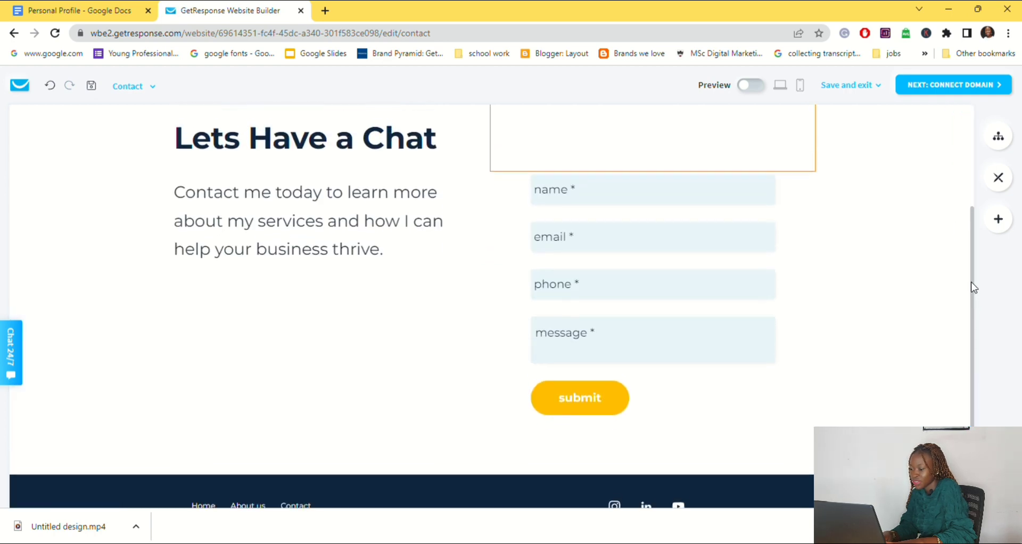
# Step: Show the list of site pages, save the website without exiting the editor and proceed to connecting a domain
pyautogui.click(999, 136)
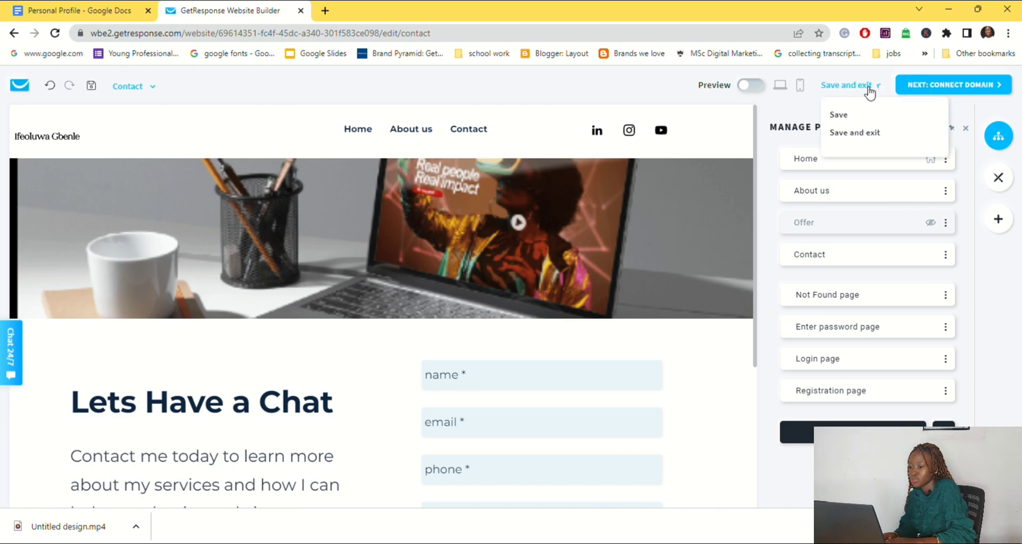
pyautogui.click(837, 113)
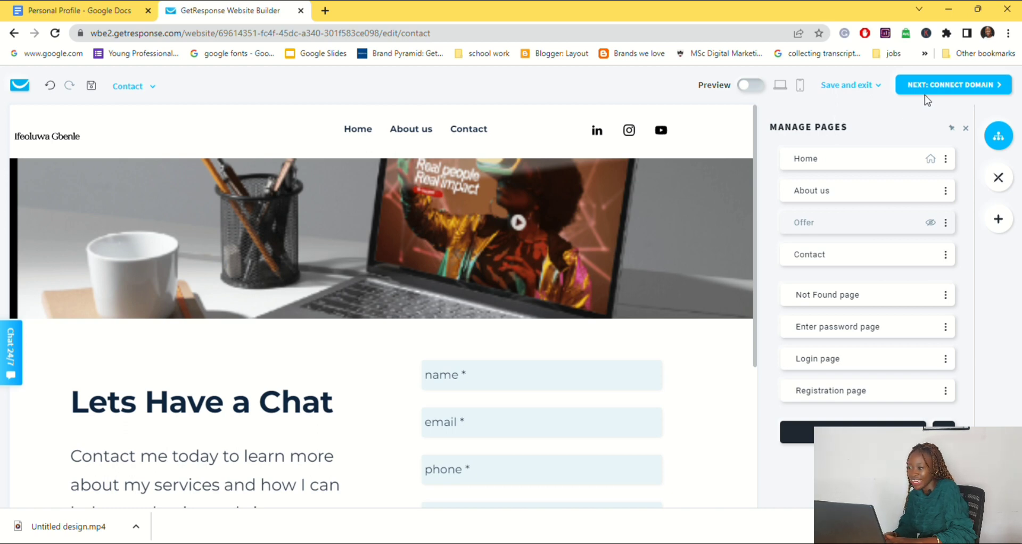
pyautogui.click(931, 100)
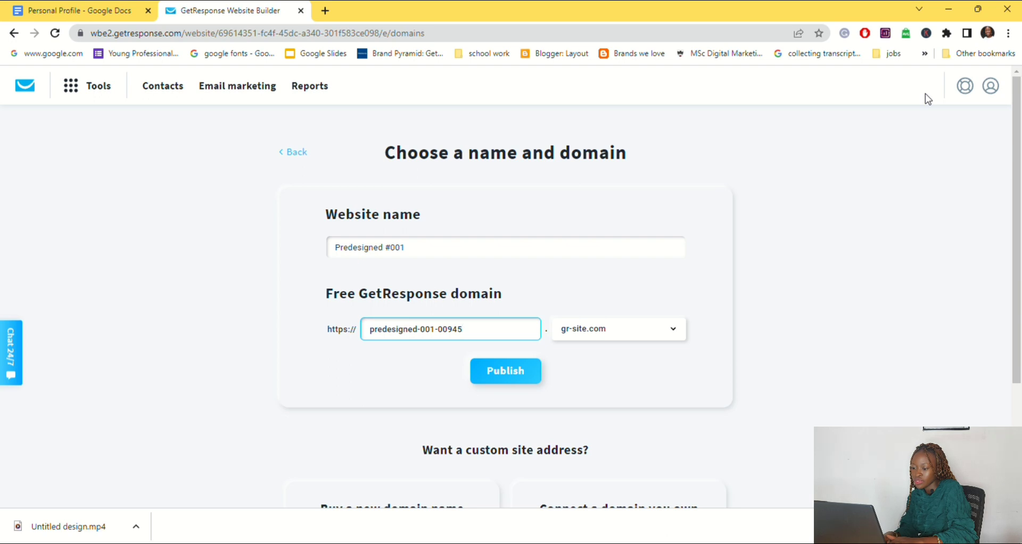
# Step: Set both the website name and the free grwebsite.com subdomain to the site owner's full name without a space
pyautogui.write('oluwagbenle')
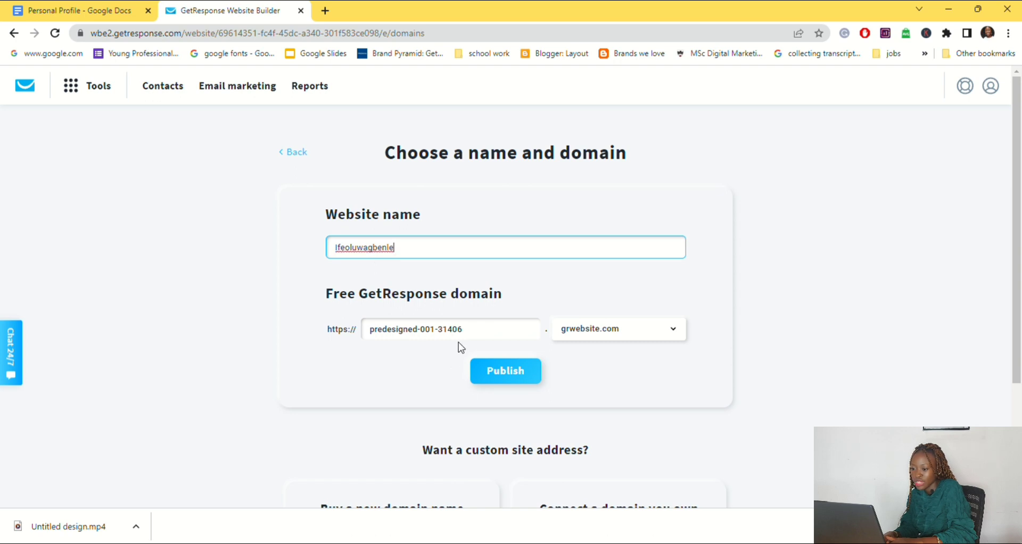
pyautogui.moveTo(468, 330); pyautogui.dragTo(366, 334)
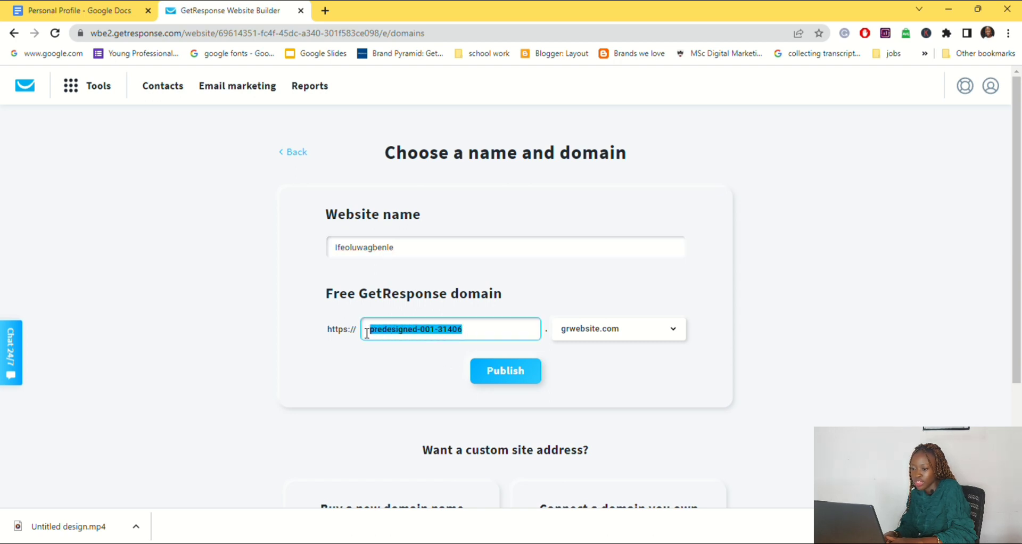
pyautogui.press('BackSpace')
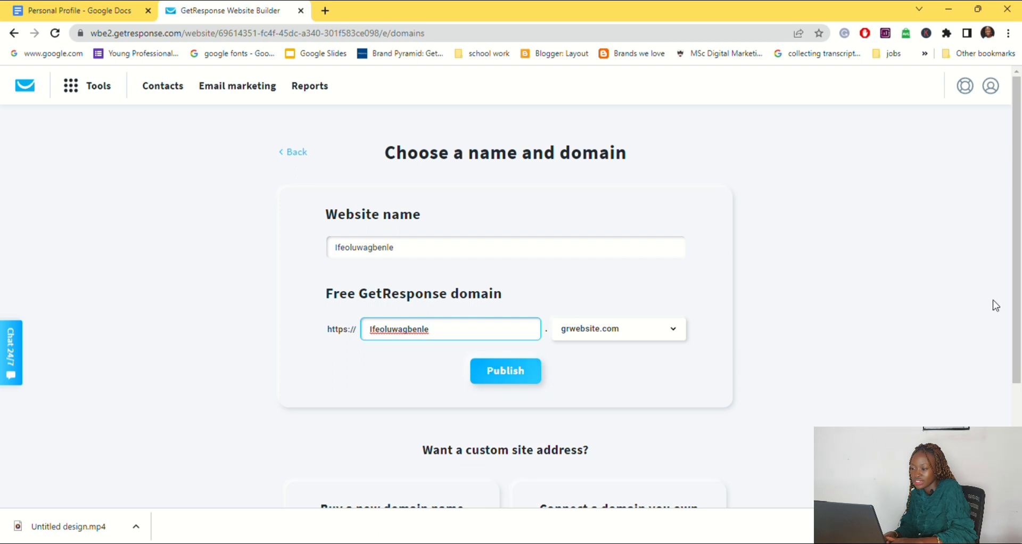
# Step: Check the options for a custom site address and publish the website on the free GetResponse domain
pyautogui.moveTo(1014, 287); pyautogui.dragTo(1007, 373)
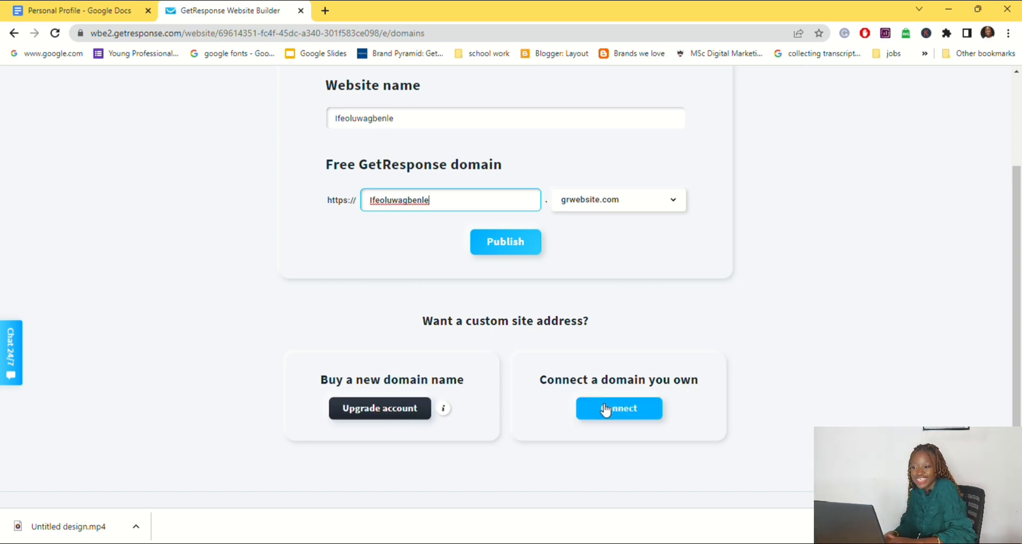
pyautogui.moveTo(1017, 365); pyautogui.dragTo(1020, 326)
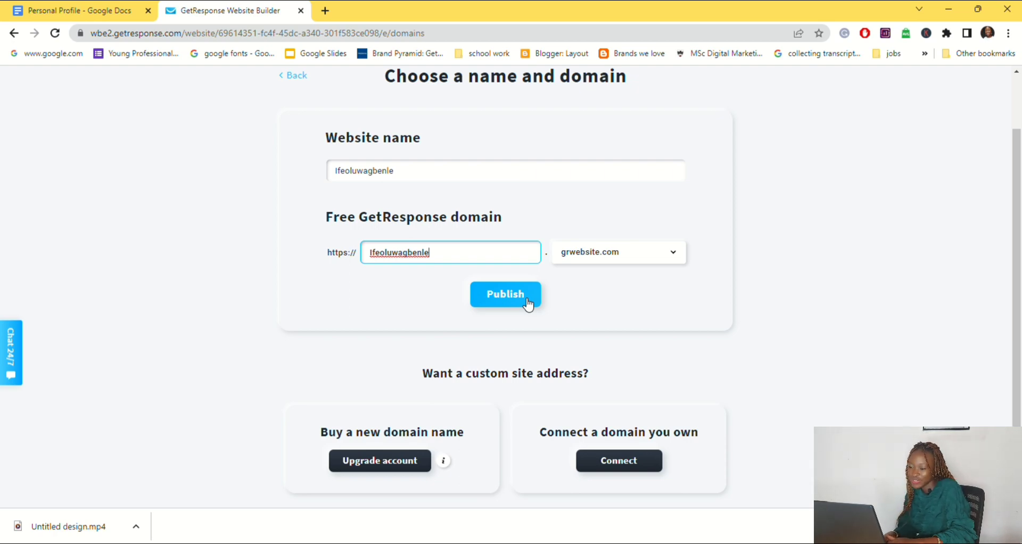
pyautogui.scroll(1, 529, 304)
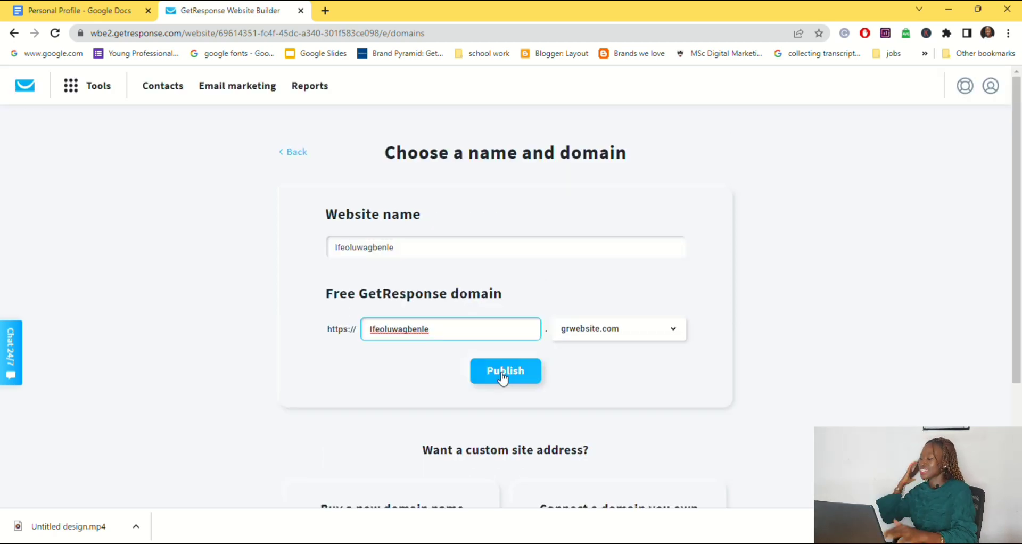
pyautogui.click(502, 375)
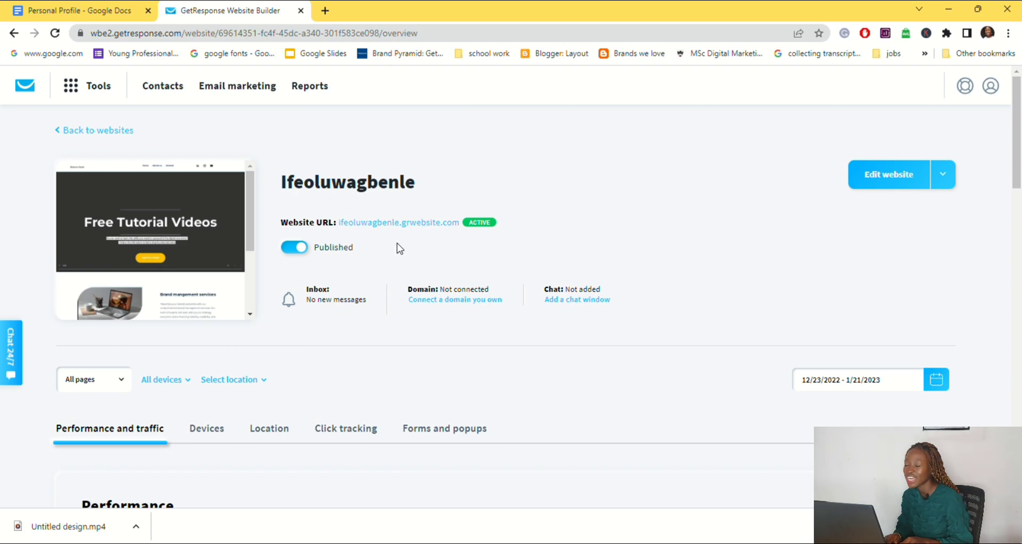
# Step: Review the published website's overview, including its URL status and the performance and traffic statistics
pyautogui.moveTo(488, 224)
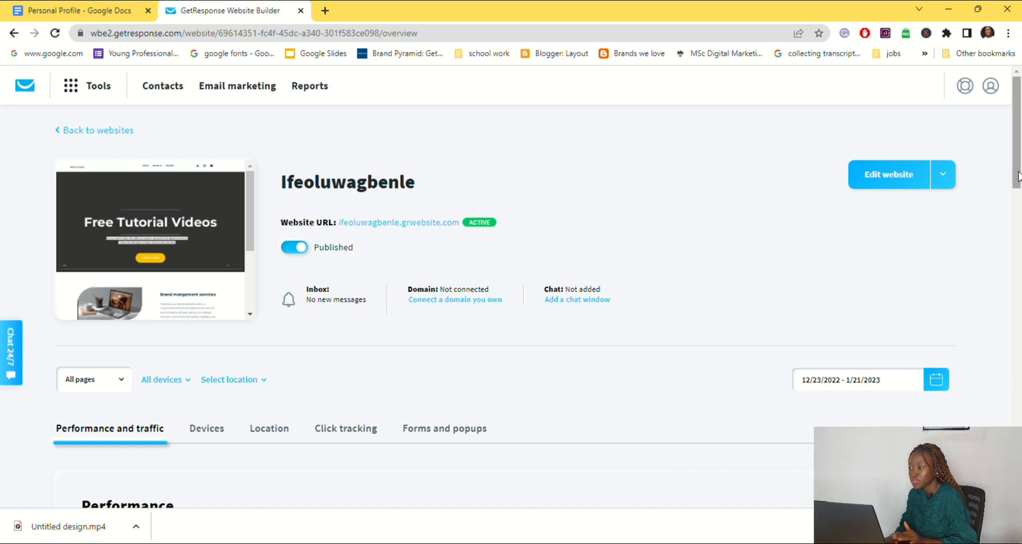
pyautogui.scroll(-1, 1018, 188)
pyautogui.moveTo(1018, 190); pyautogui.dragTo(1014, 255)
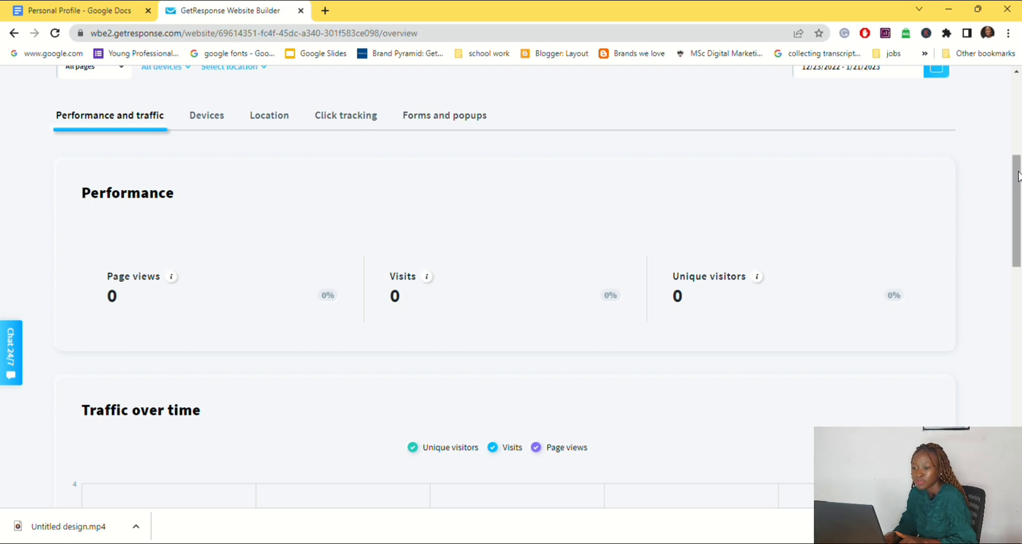
pyautogui.moveTo(1018, 176); pyautogui.dragTo(1019, 64)
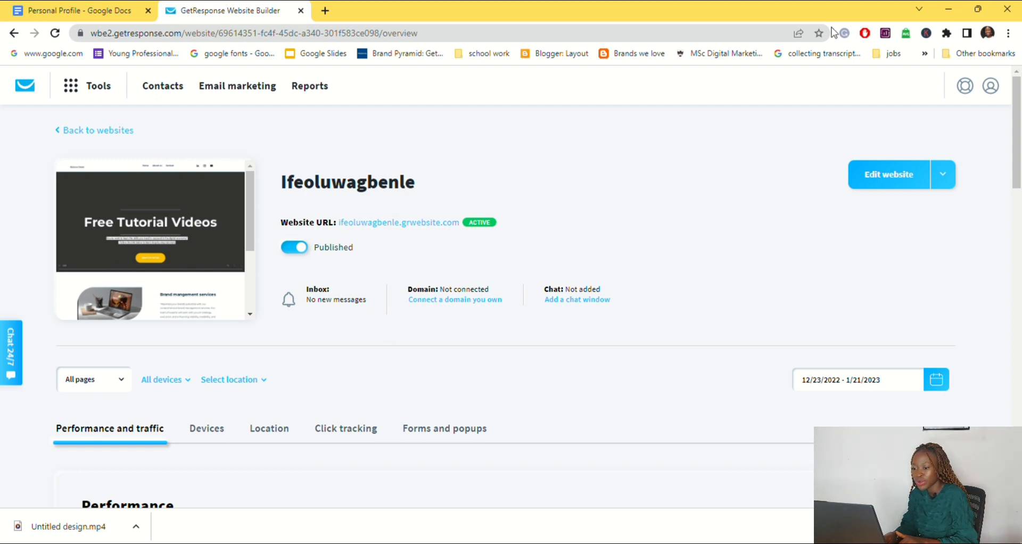
# Step: Open the live website from its URL and look through the Home page down to the footer
pyautogui.tripleClick(414, 223)
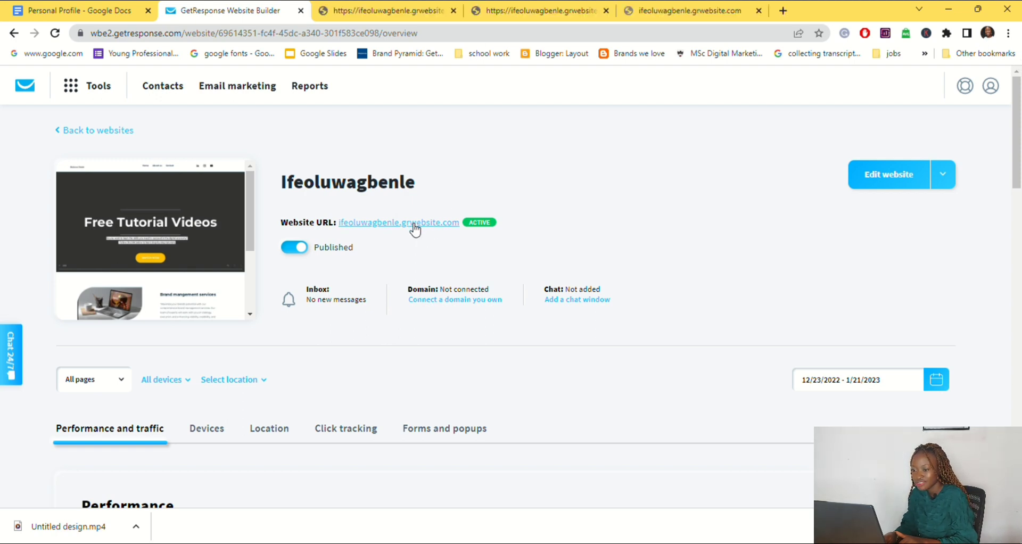
pyautogui.click(414, 226)
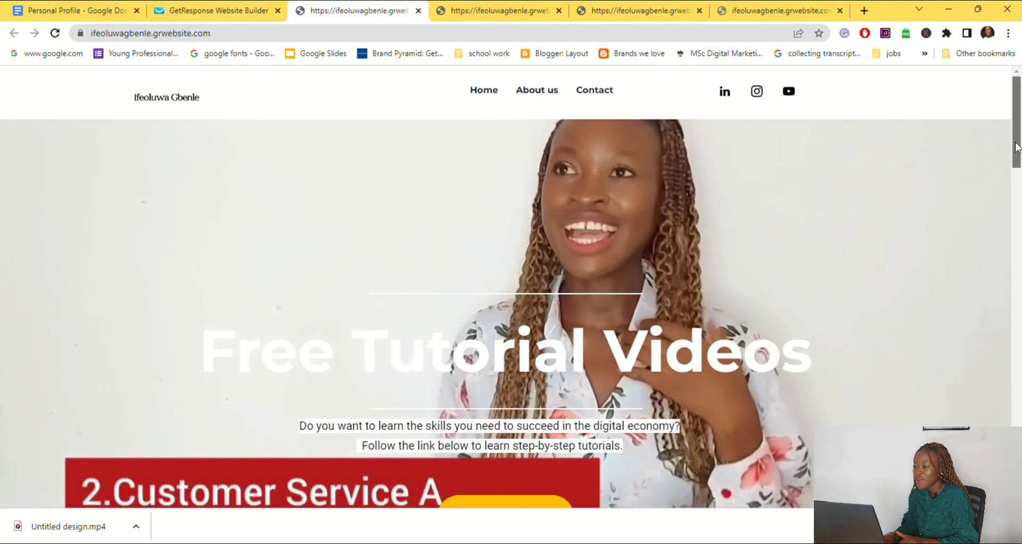
pyautogui.moveTo(1017, 150); pyautogui.dragTo(990, 478)
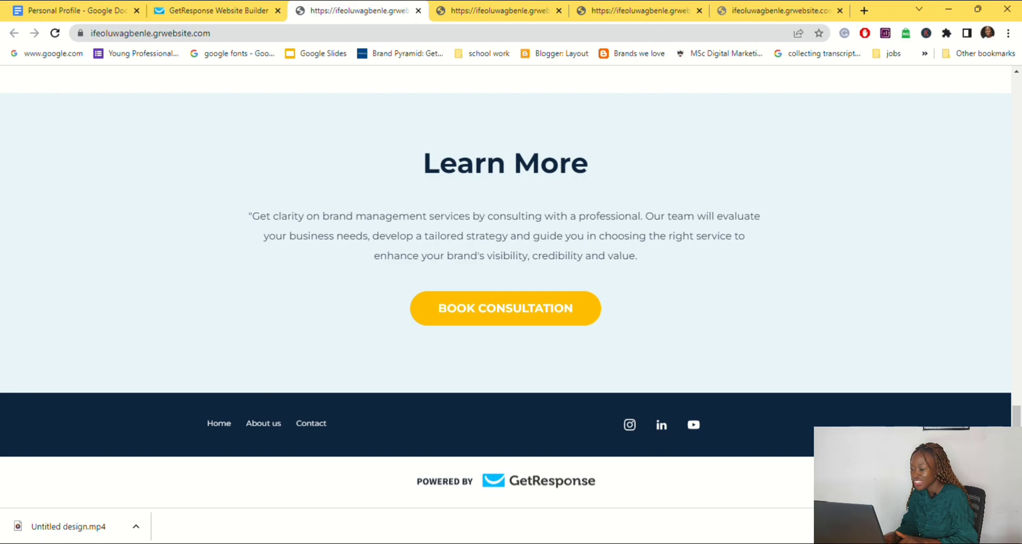
pyautogui.moveTo(990, 478); pyautogui.dragTo(1014, 139)
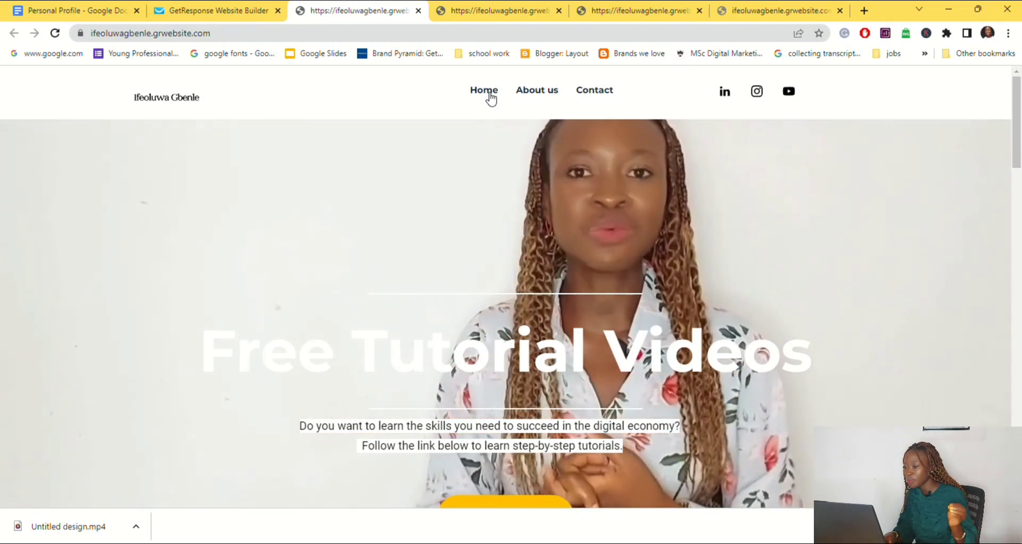
# Step: View the live site's About us page and look through the Contact page down to its footer
pyautogui.click(543, 99)
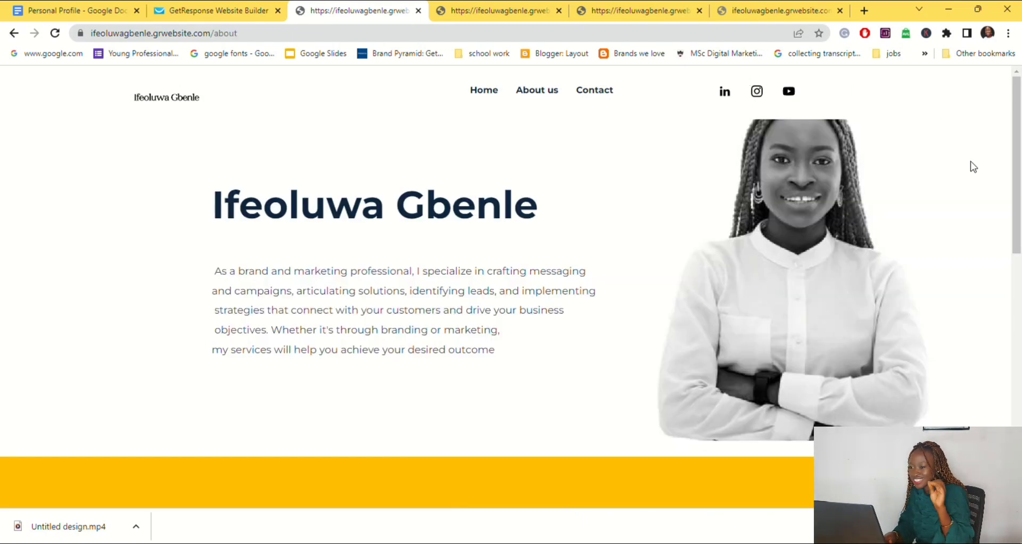
pyautogui.moveTo(1019, 179)
pyautogui.mouseDown()
pyautogui.moveTo(1020, 423)
pyautogui.moveTo(1019, 175)
pyautogui.mouseUp()
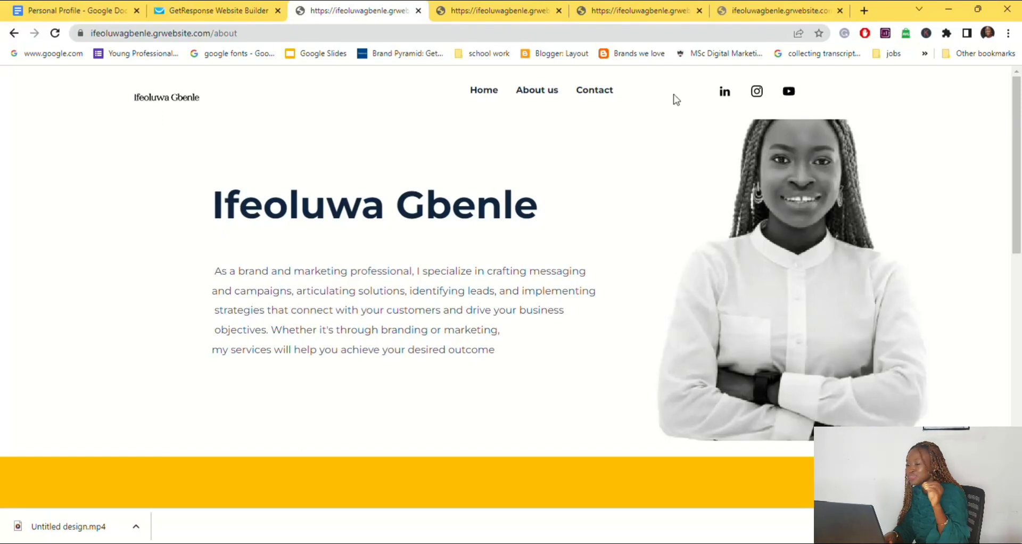
pyautogui.click(595, 92)
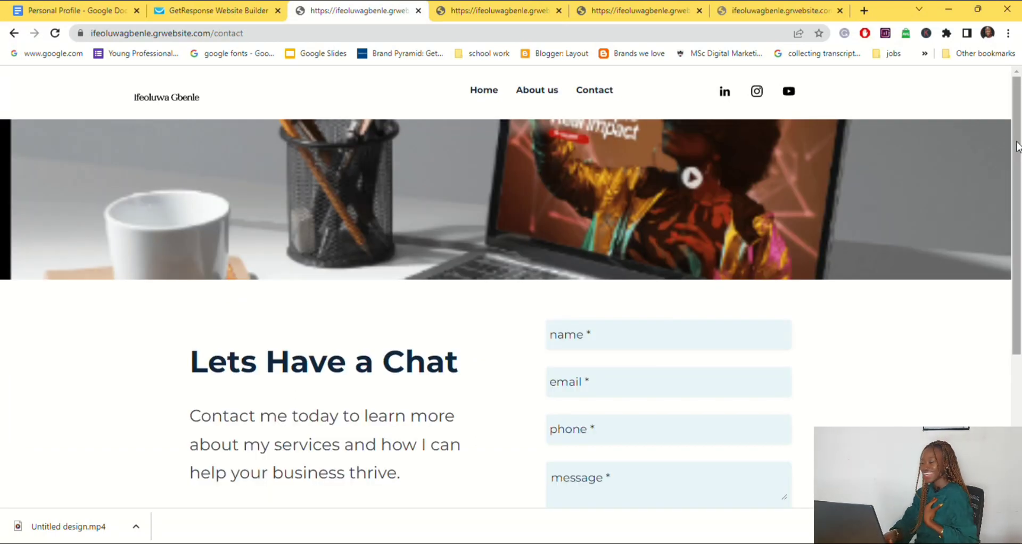
pyautogui.moveTo(1019, 148); pyautogui.dragTo(1020, 113)
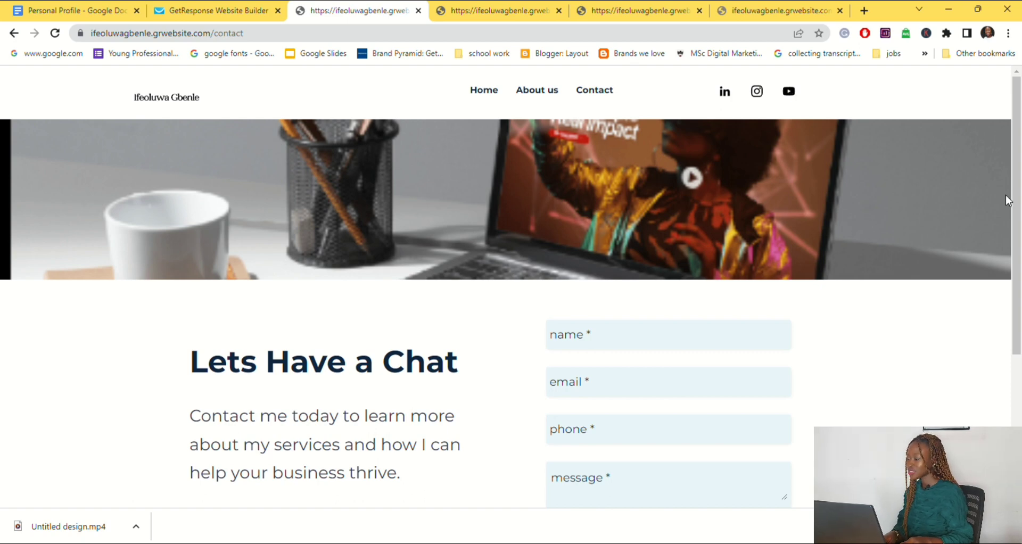
pyautogui.moveTo(1017, 207); pyautogui.dragTo(1008, 389)
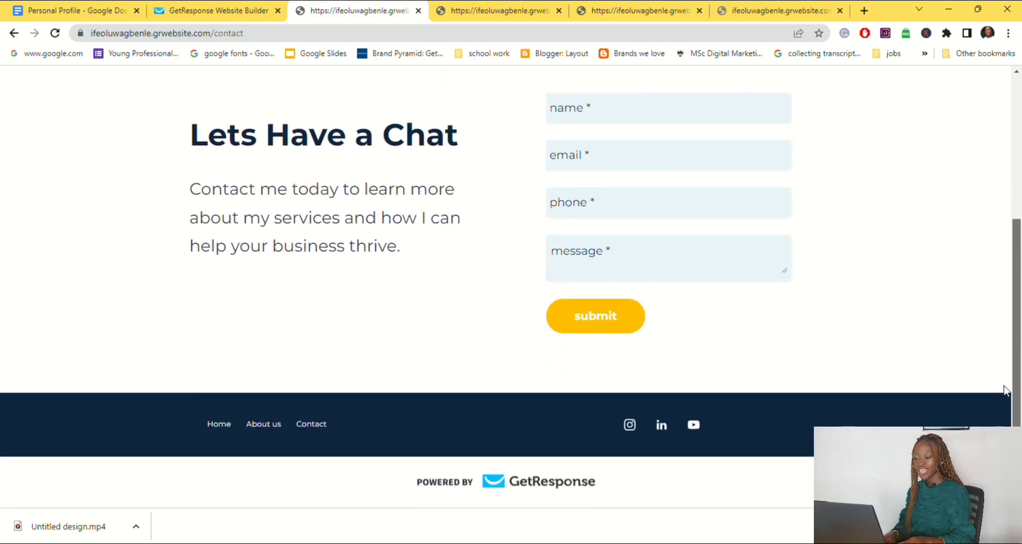
# Step: Test the Instagram, LinkedIn and YouTube links in the Contact page footer, returning to the site after each of the first two
pyautogui.click(635, 430)
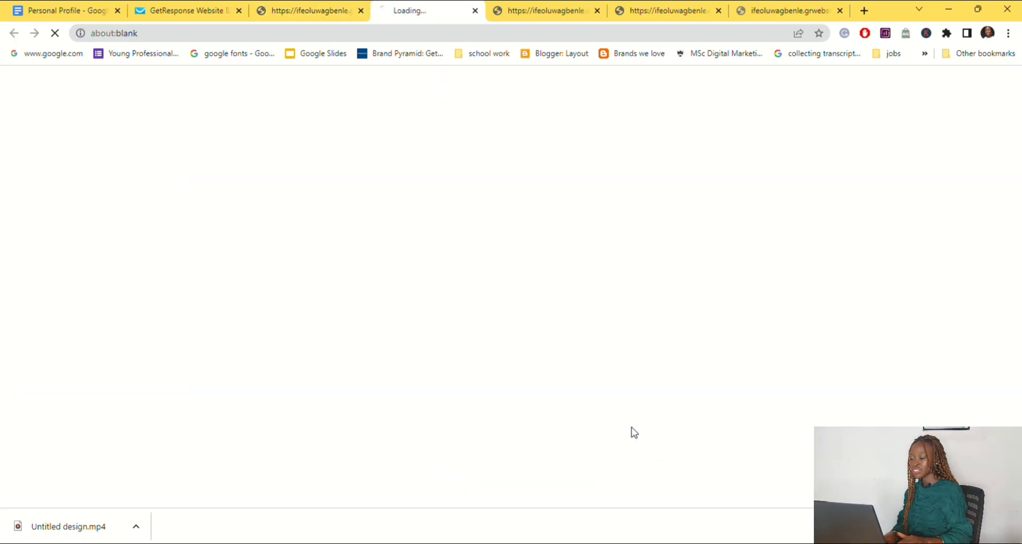
pyautogui.click(318, 11)
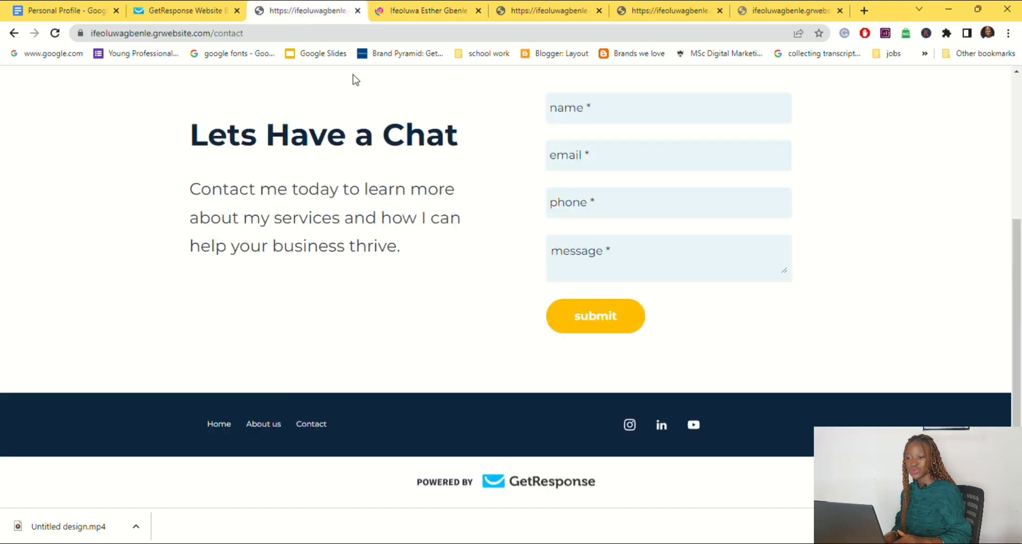
pyautogui.click(662, 426)
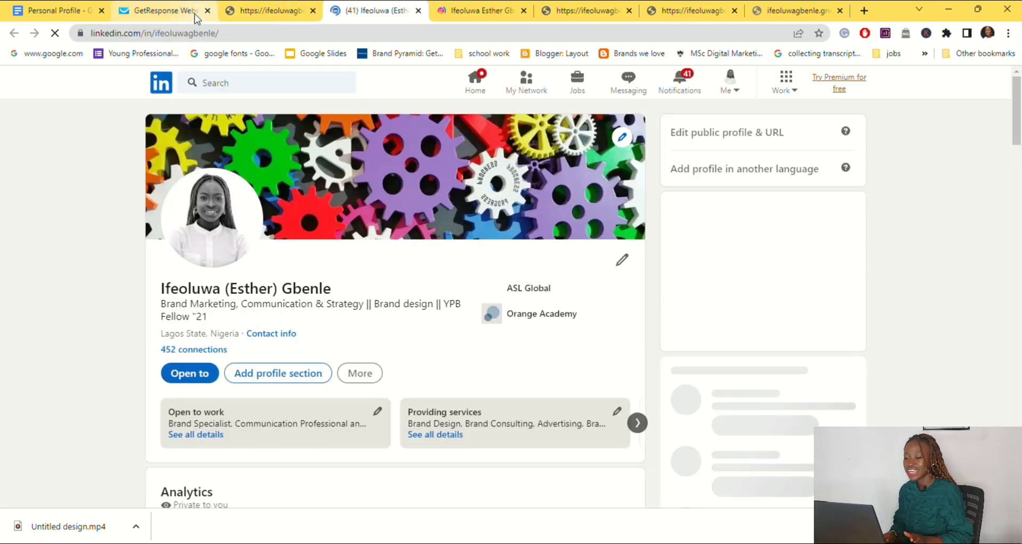
pyautogui.click(263, 11)
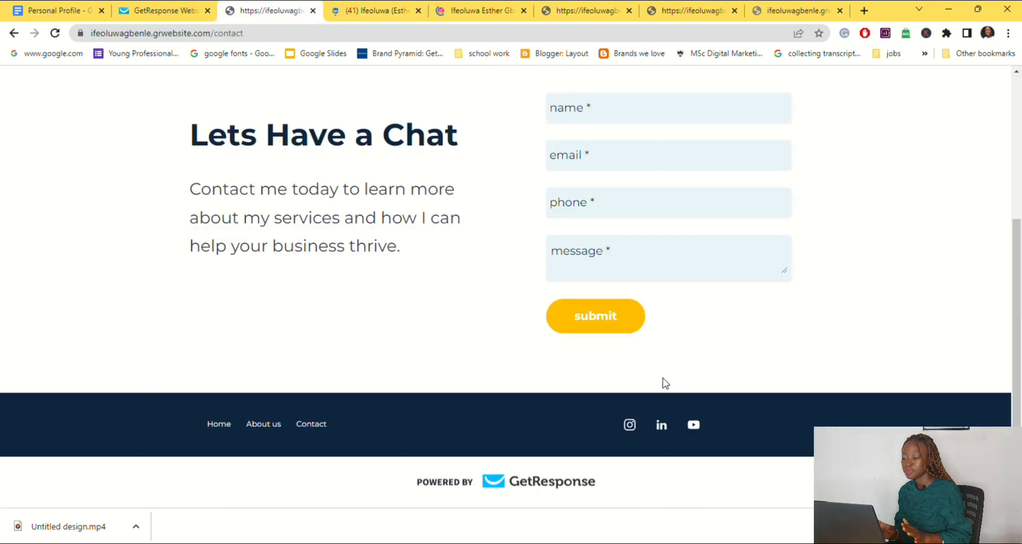
pyautogui.click(700, 433)
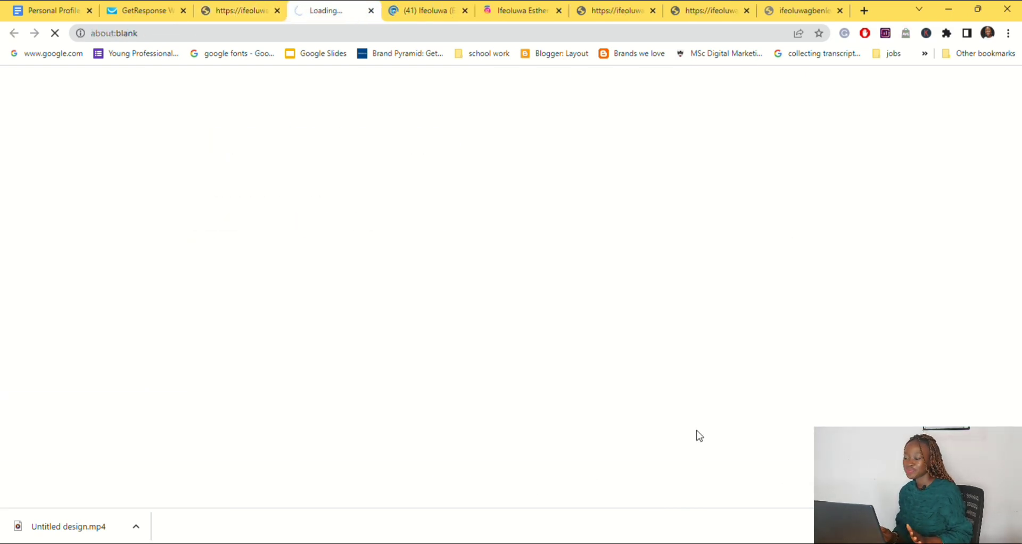